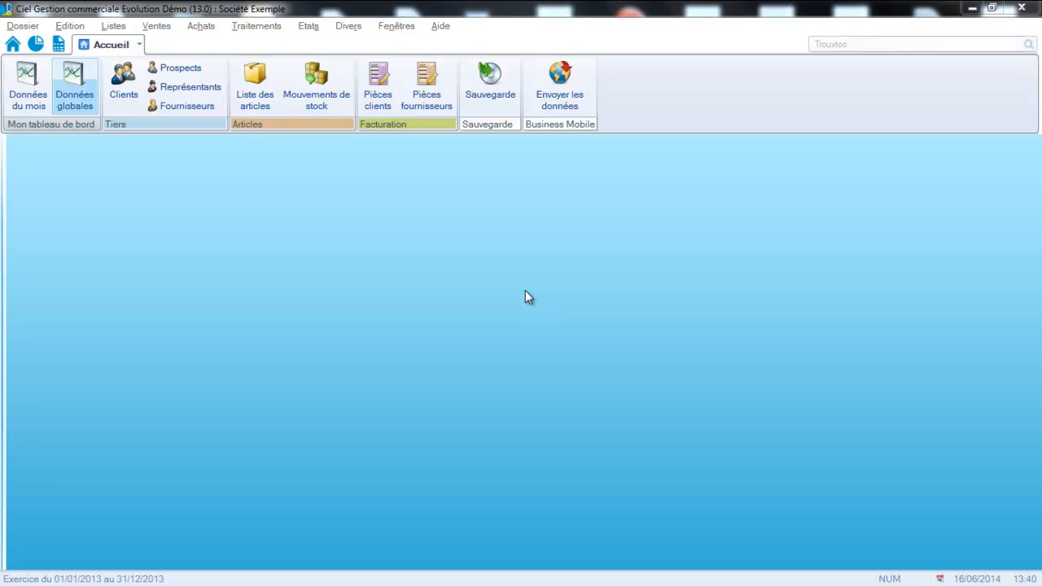
- Check the theoretical and real stock of the article Scanner à plat in the articles list, then close the list
click(112, 26)
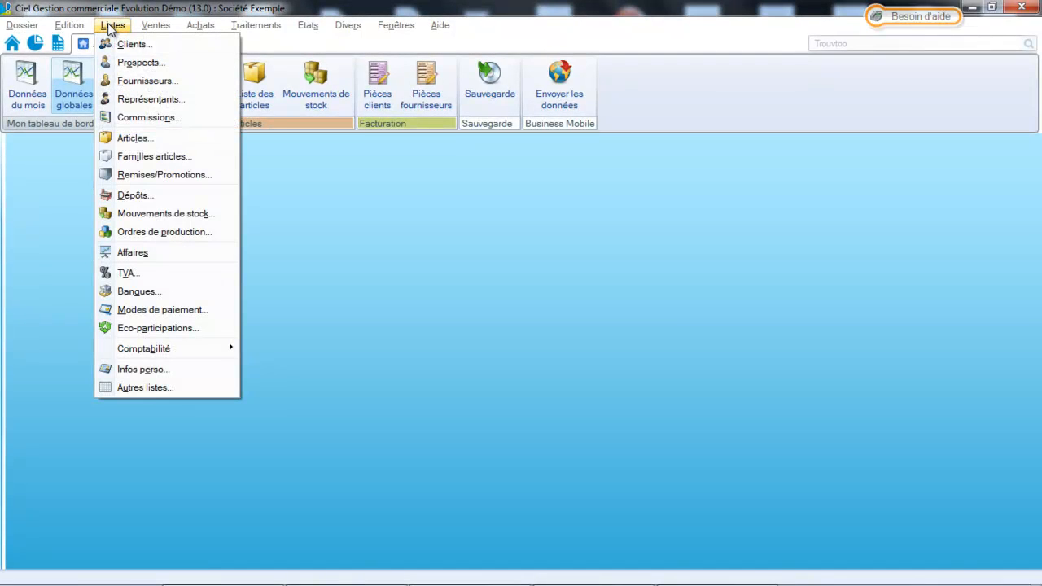
click(122, 139)
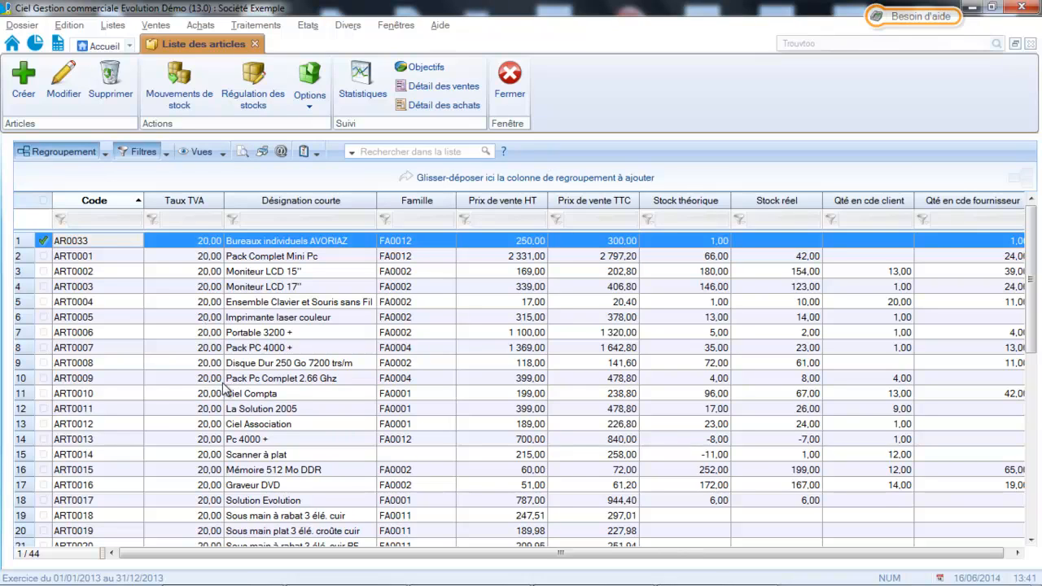
click(291, 460)
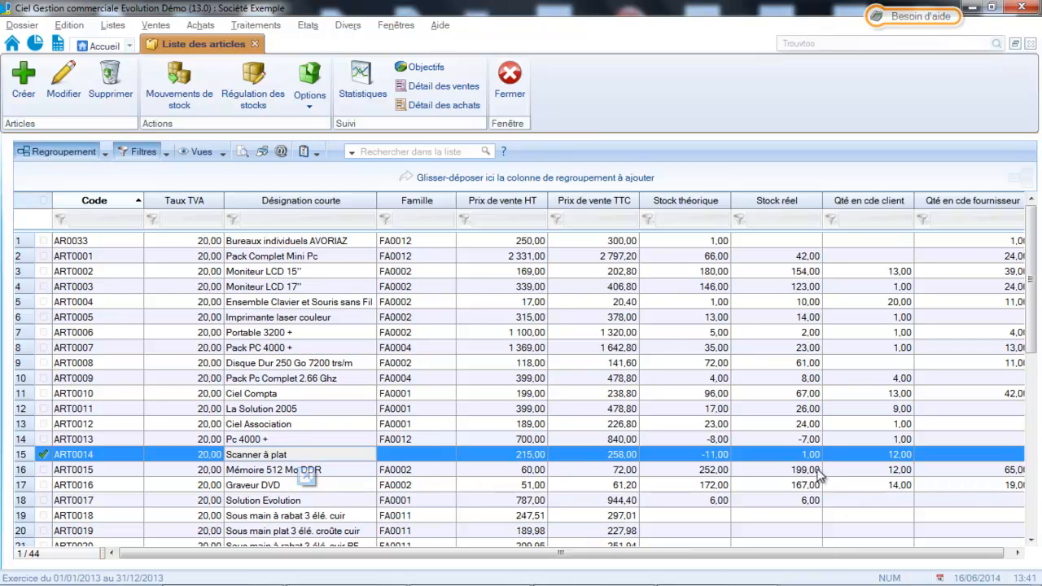
click(514, 91)
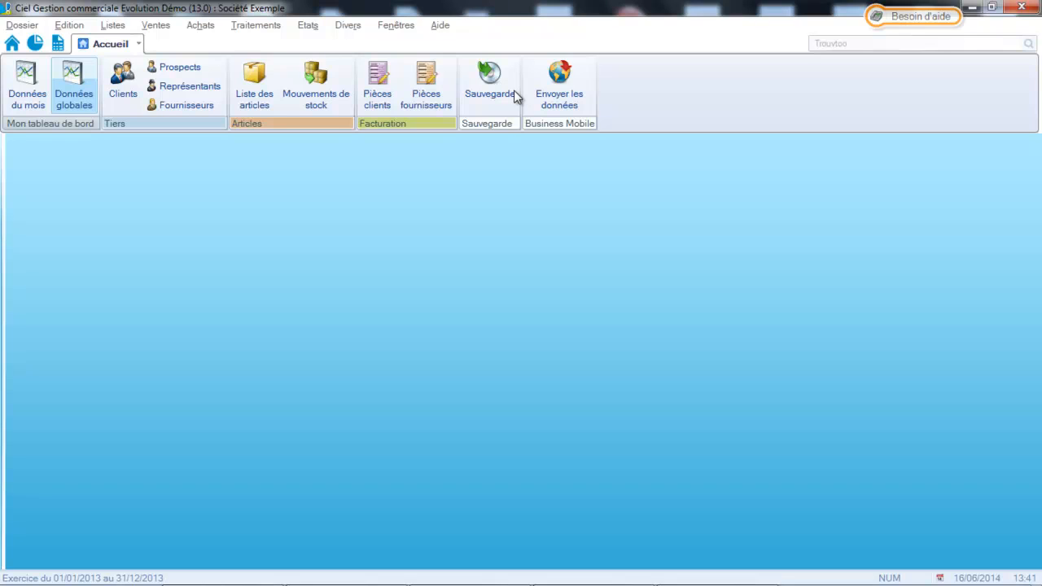
- Create a new customer order for the client DEVELOGICIEL from the sales orders list
click(147, 29)
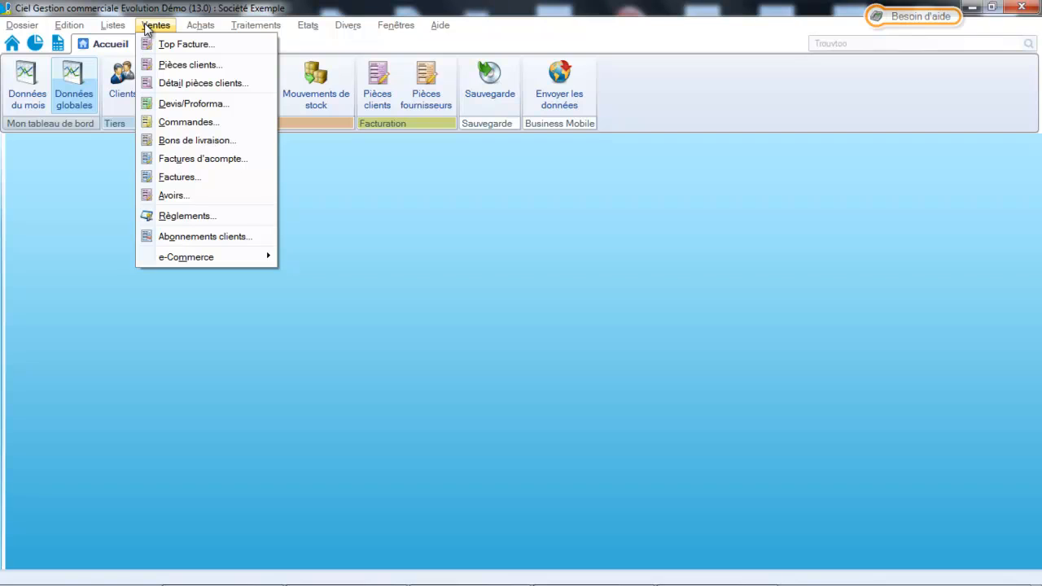
click(153, 121)
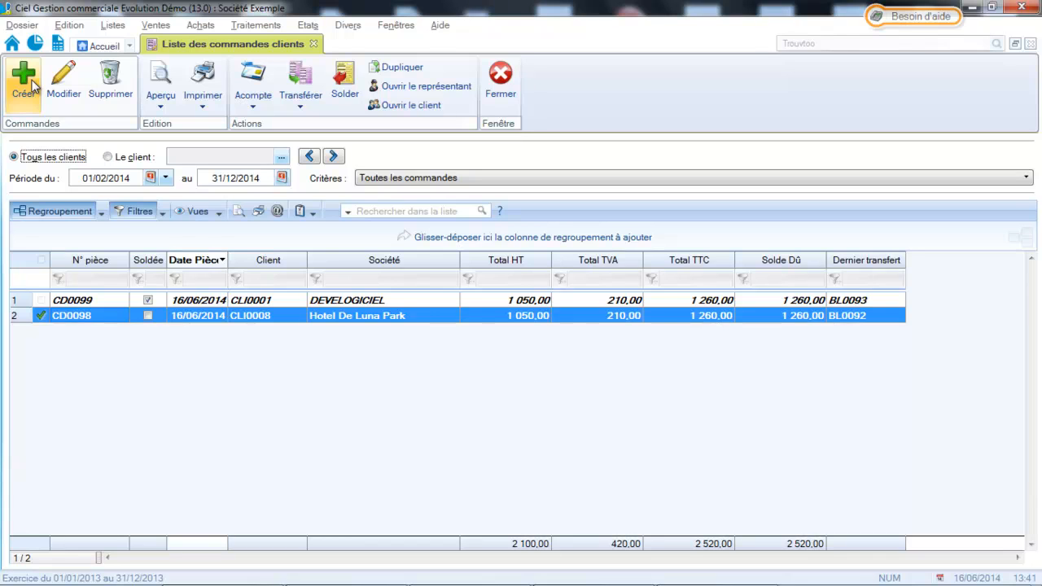
click(24, 82)
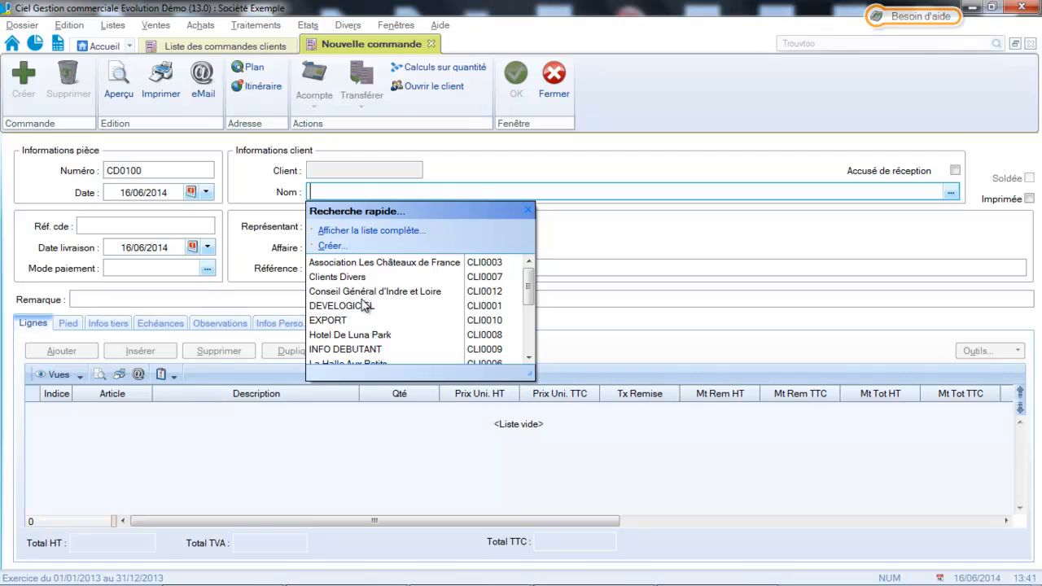
click(362, 306)
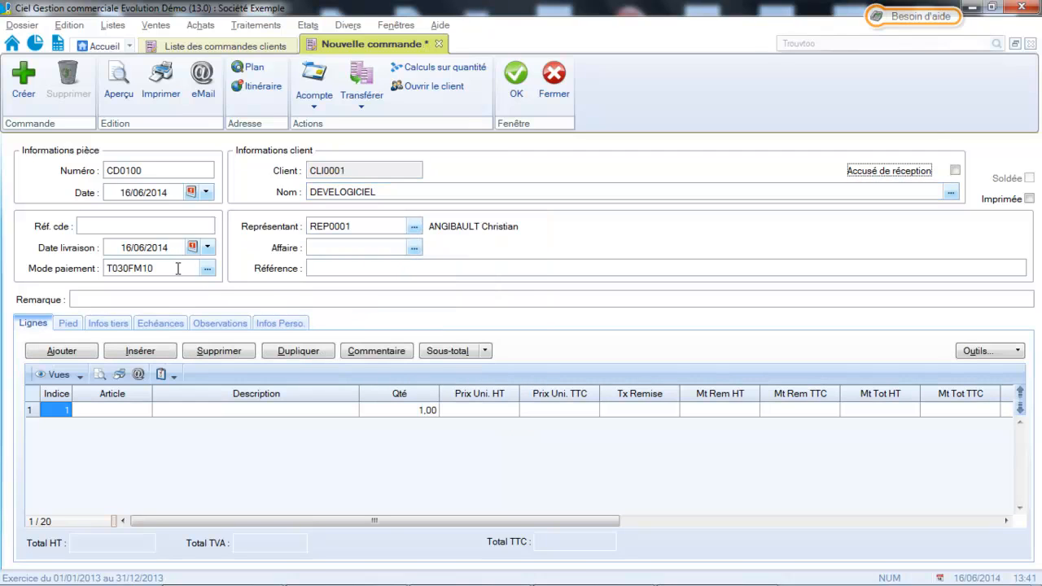
- Choose Scanner à plat (ART0014) as the article on the order's first line
click(130, 411)
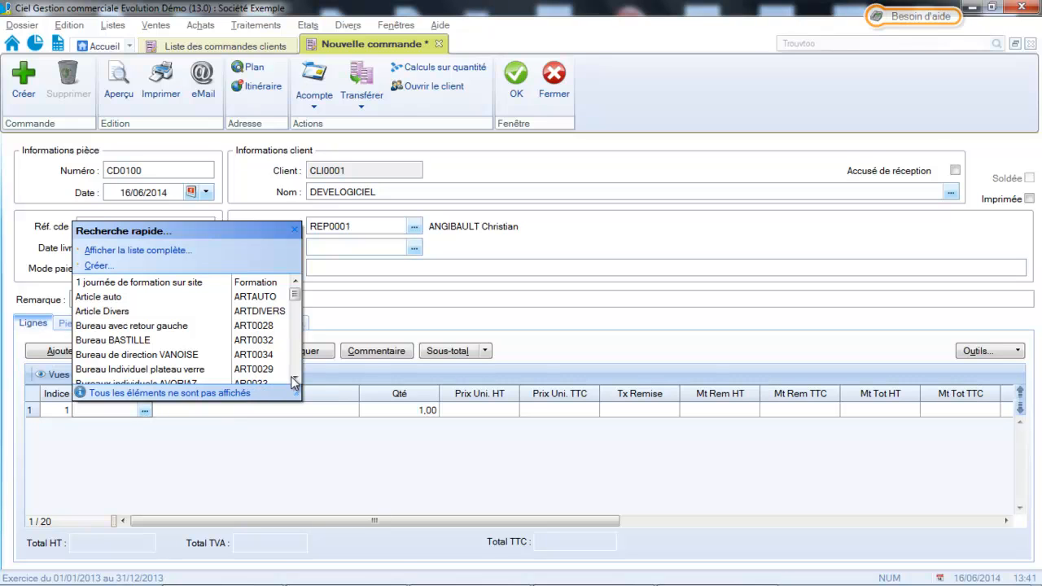
click(295, 379)
click(295, 379)
click(294, 379)
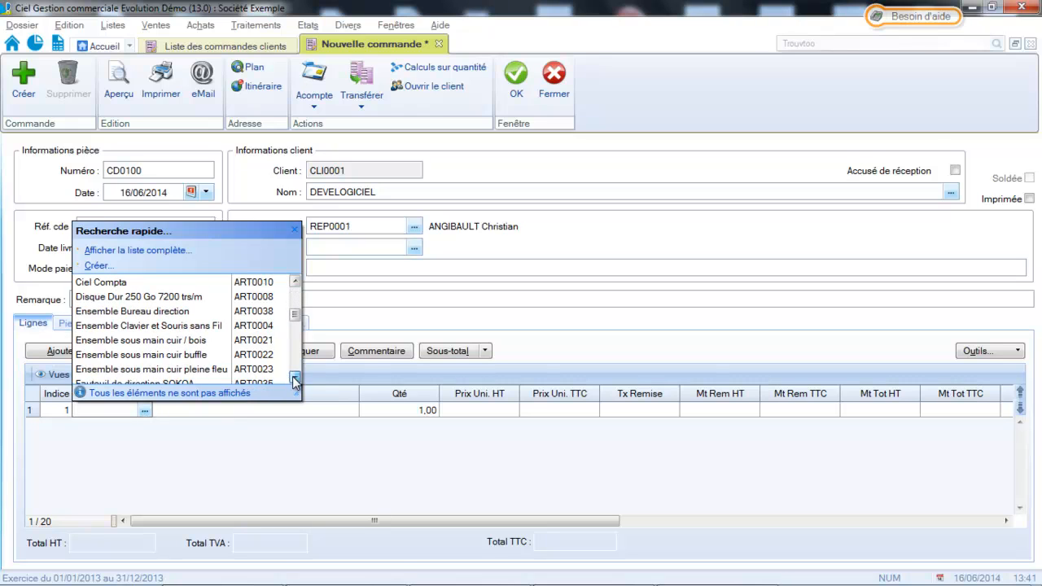
click(294, 380)
scroll(294, 379, down, 4)
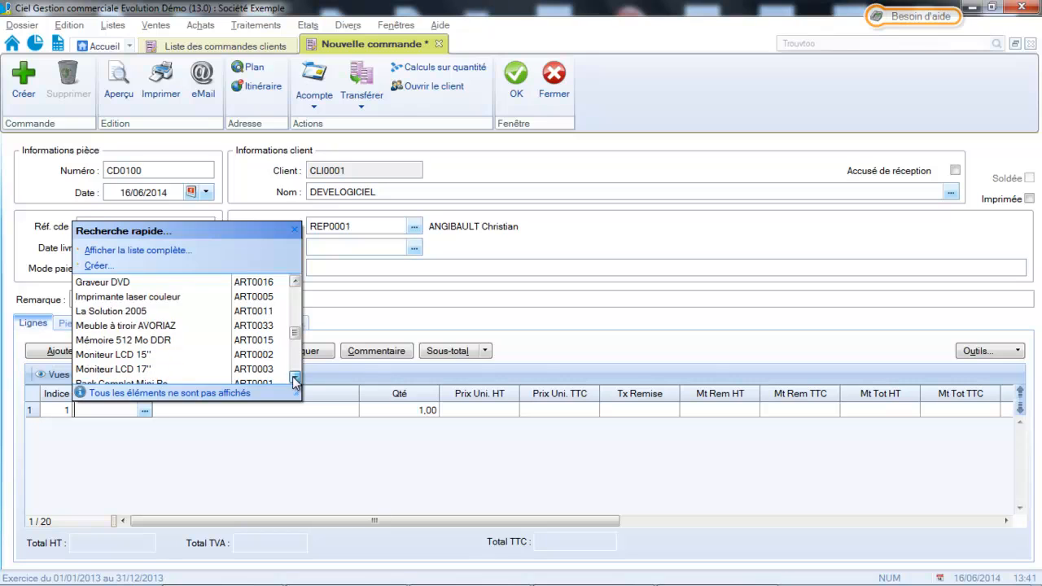
click(150, 369)
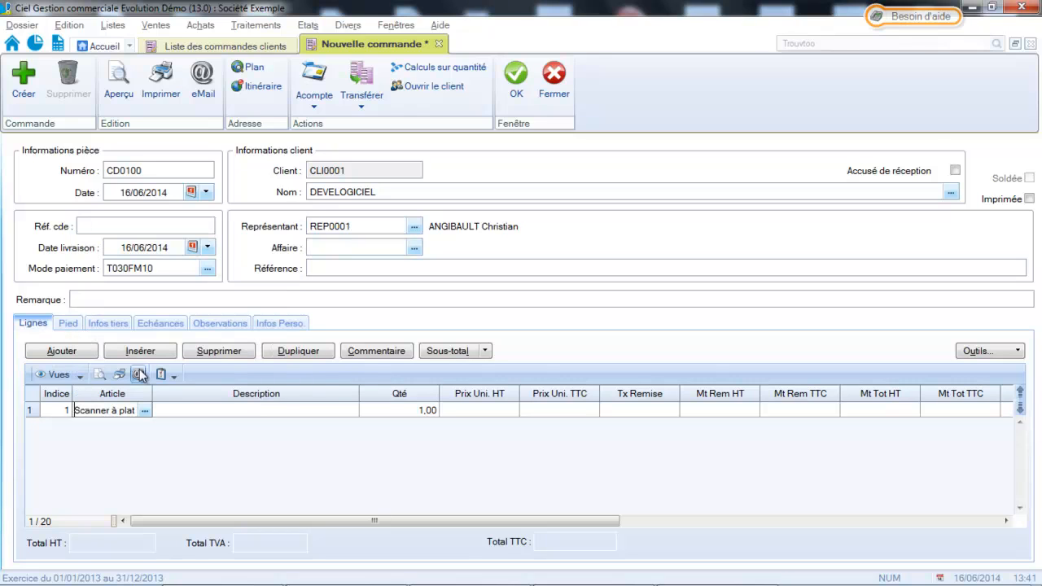
- Set the scanner line's quantity to 2 despite insufficient stock and save the order without printing or emailing it
click(392, 416)
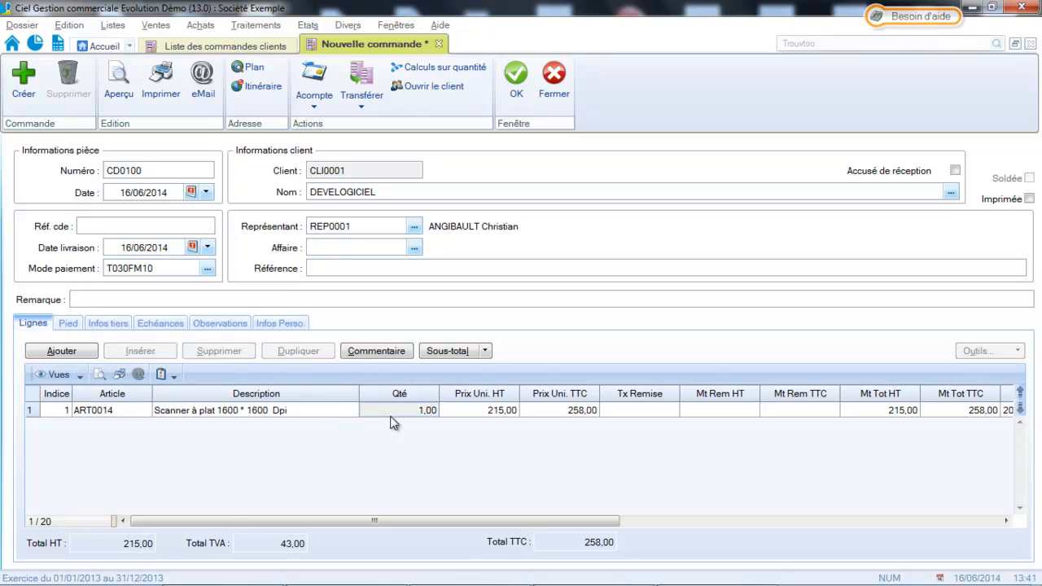
text(2)
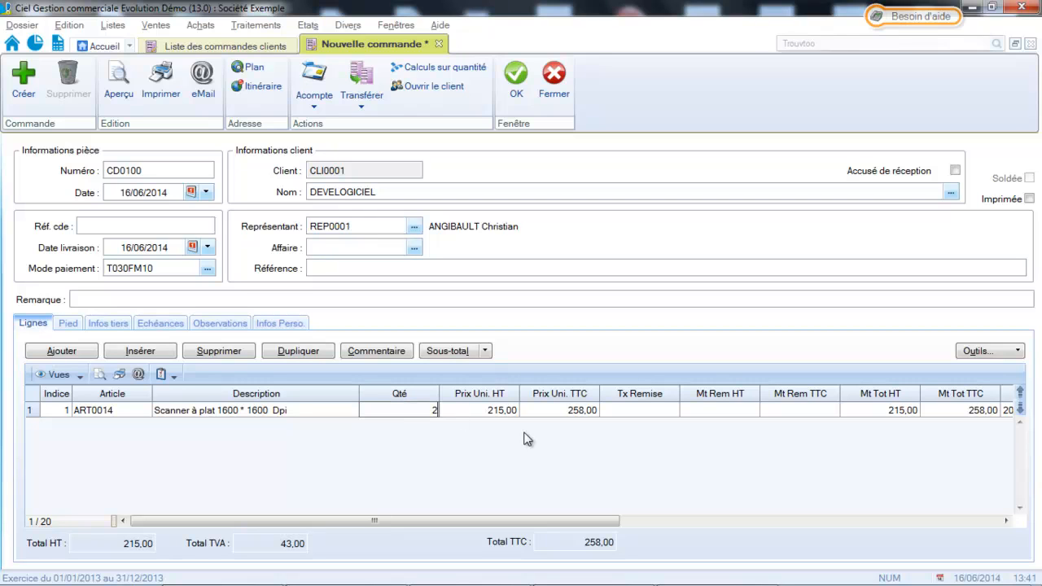
key(Return)
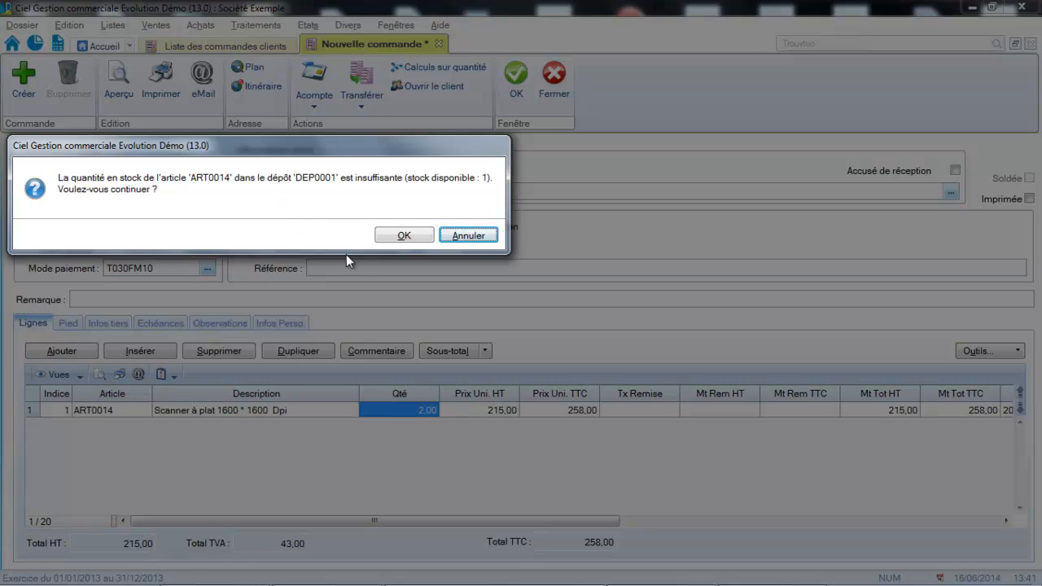
click(401, 235)
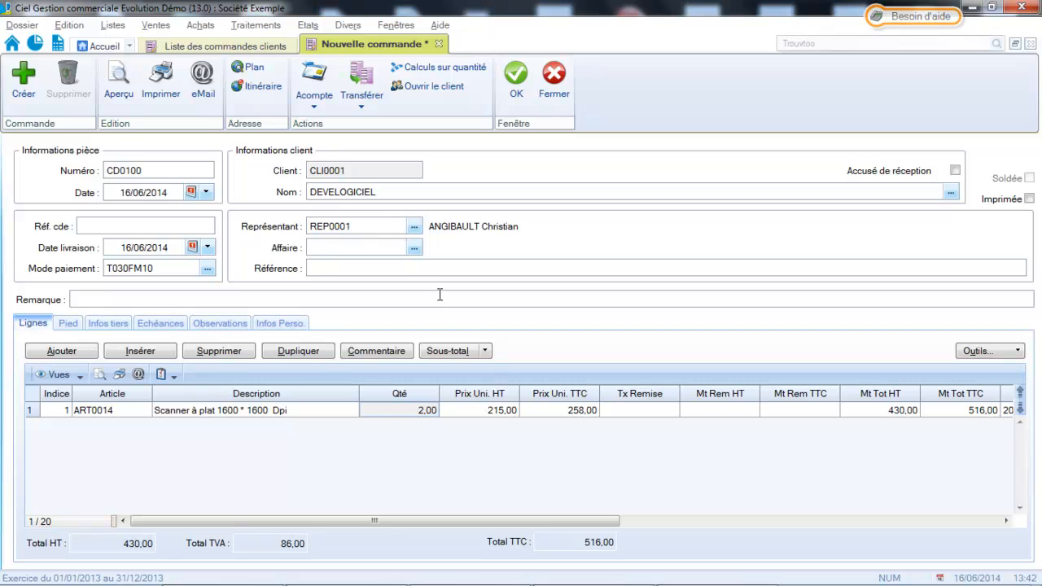
click(515, 95)
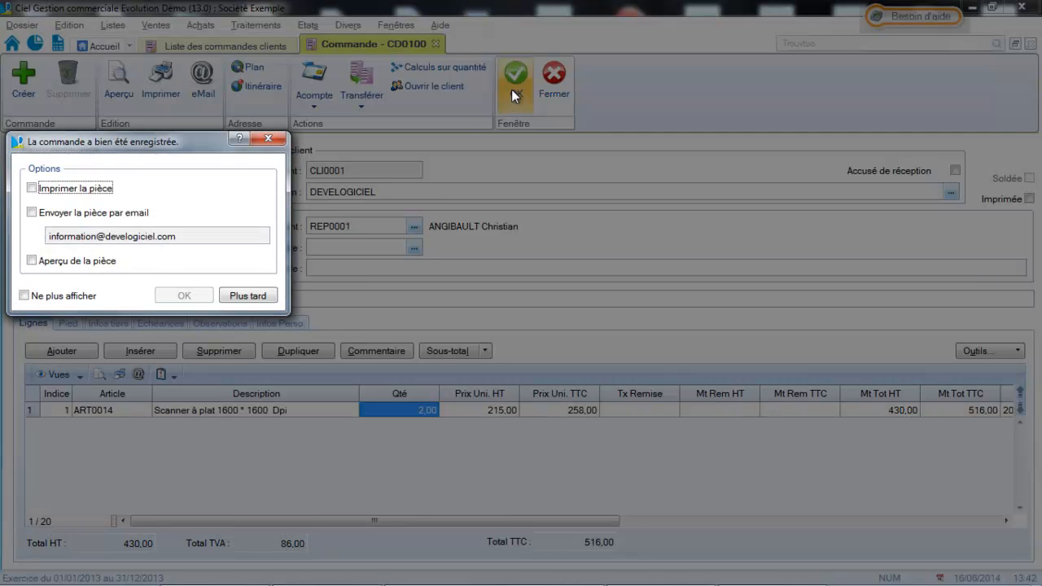
click(243, 297)
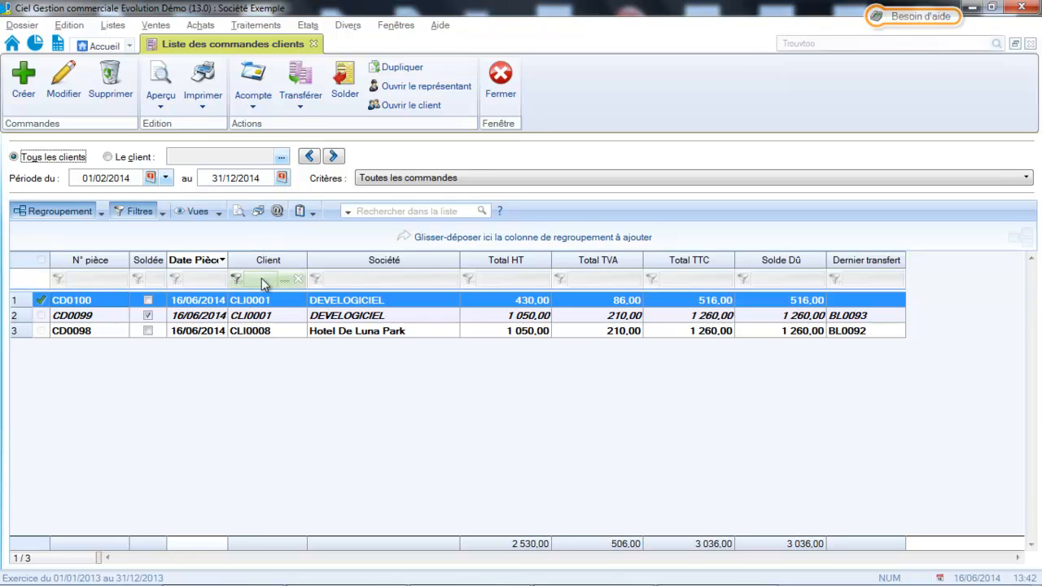
- Transfer the new DEVELOGICIEL order to a deliverable delivery note (BL livrable), allowing partial delivery
click(302, 105)
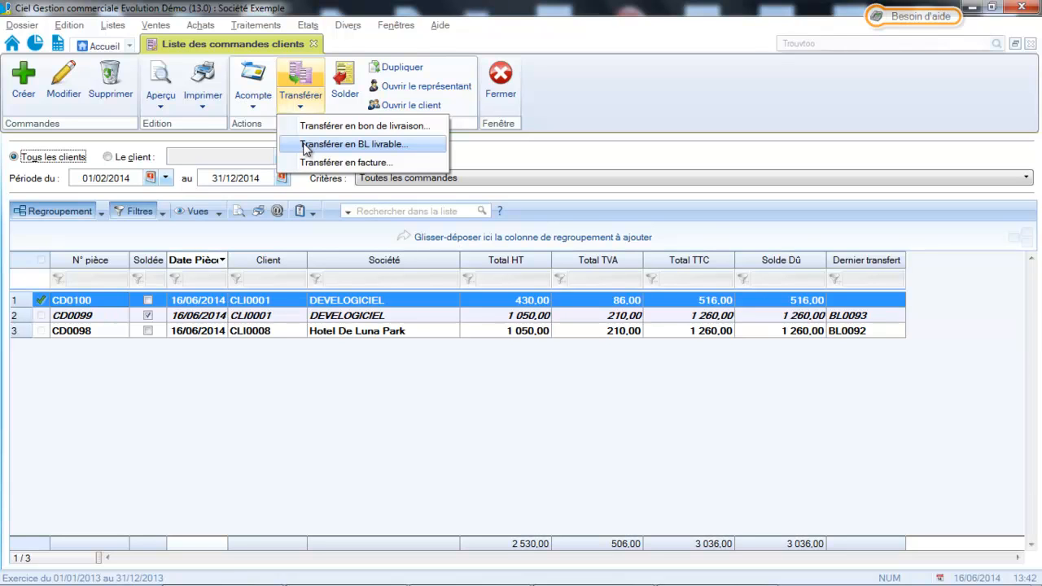
click(305, 146)
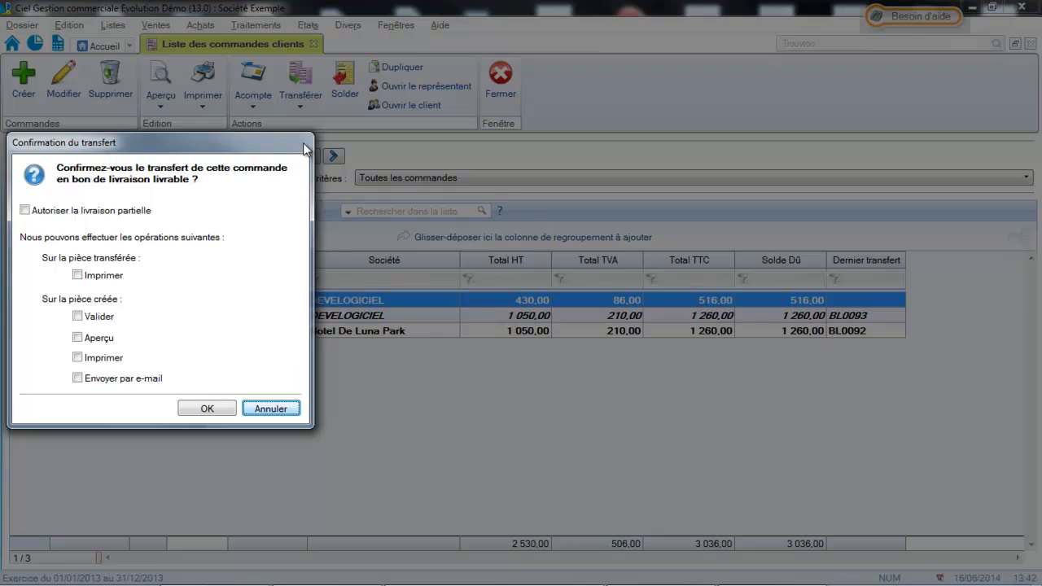
click(25, 211)
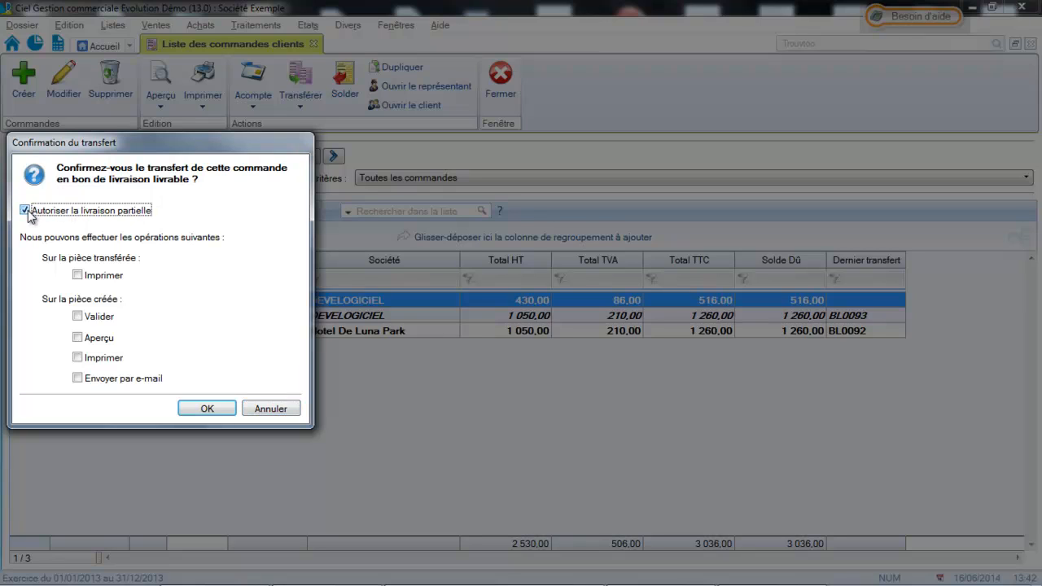
click(212, 413)
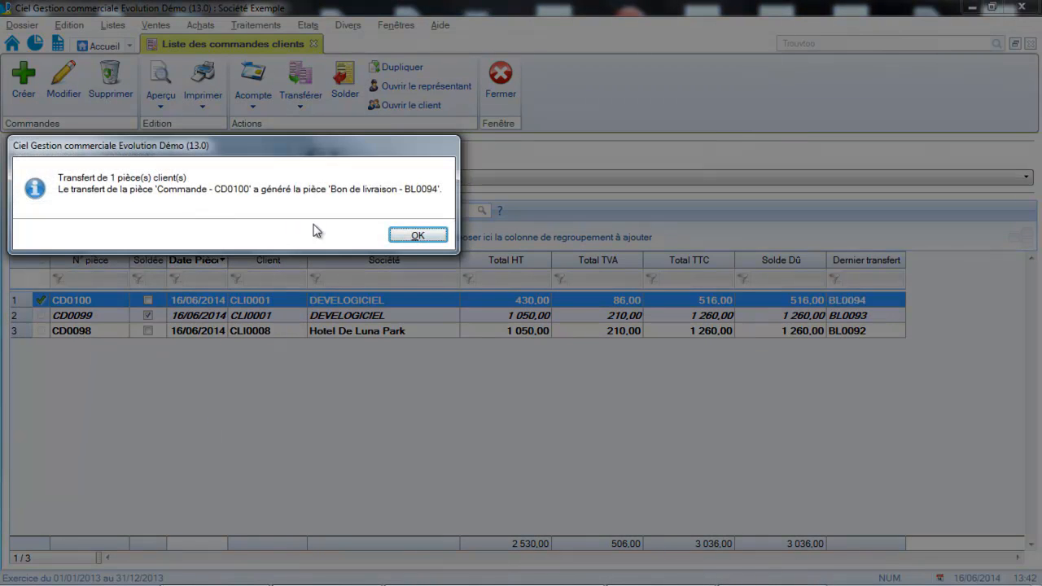
click(415, 235)
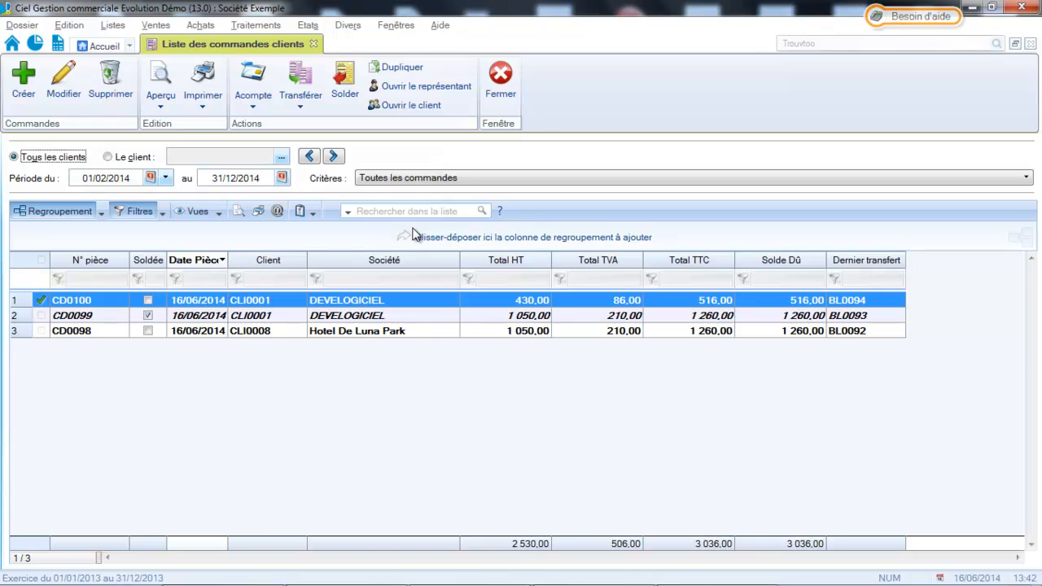
- Review the delivered quantity on the new DEVELOGICIEL delivery note, then return to the customer delivery notes list
click(498, 82)
click(155, 25)
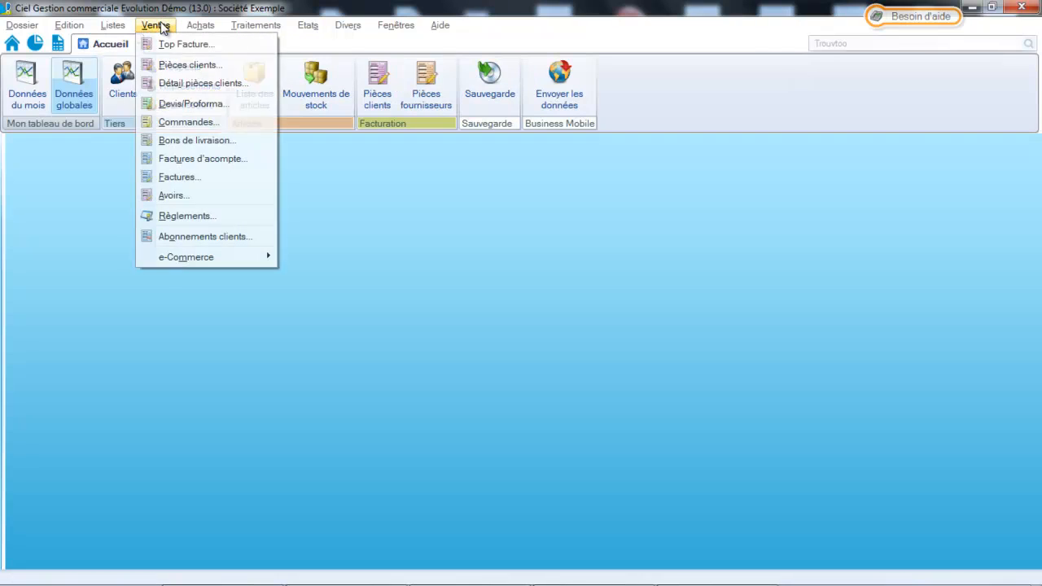
click(167, 144)
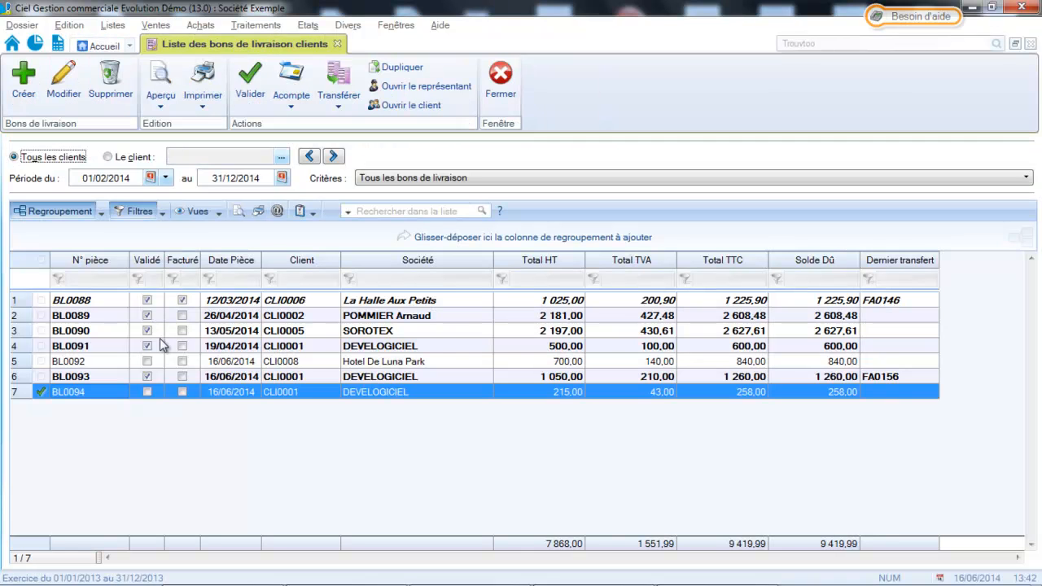
double_click(199, 389)
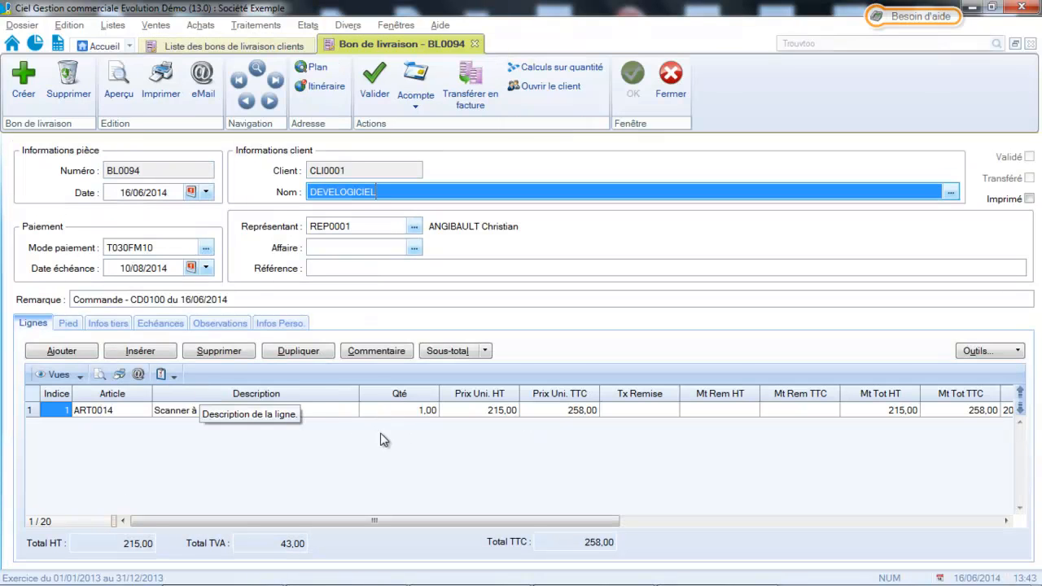
click(673, 79)
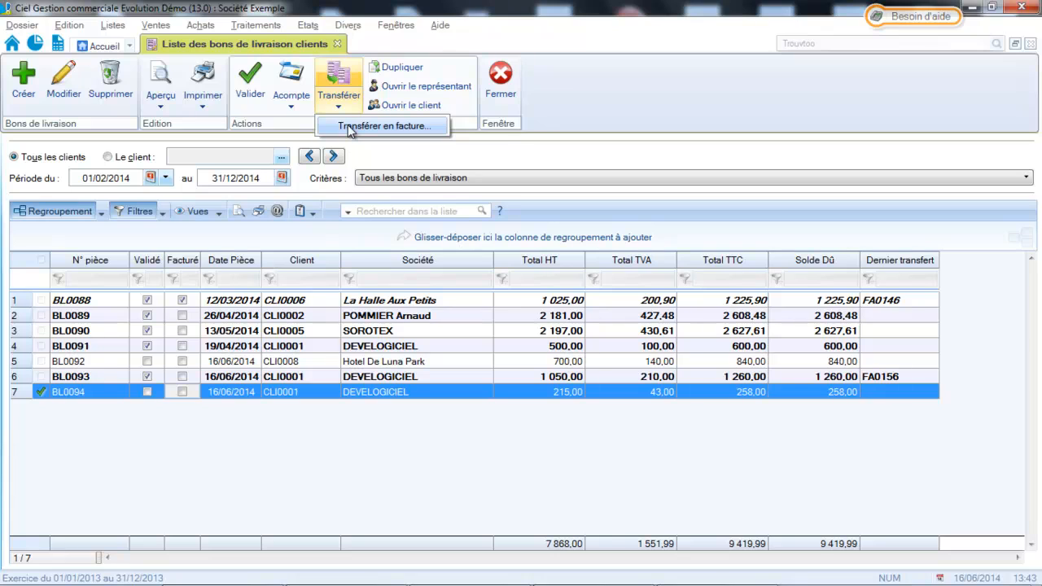
click(348, 125)
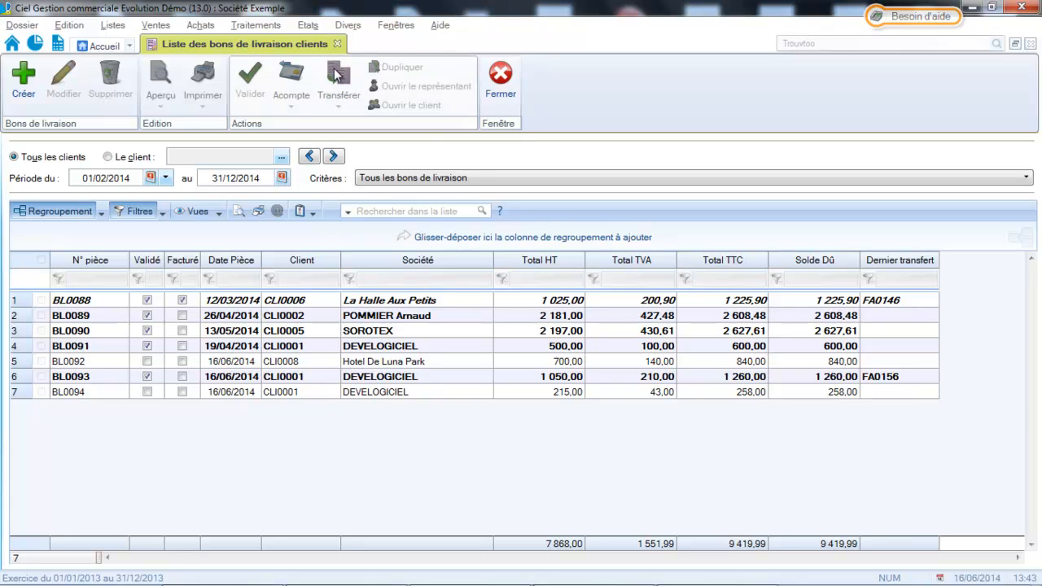
- Preview the Commandes non livrées clients report for delivery date 16/06/2014, sorted by client, to check the remaining scanner quantity
click(318, 27)
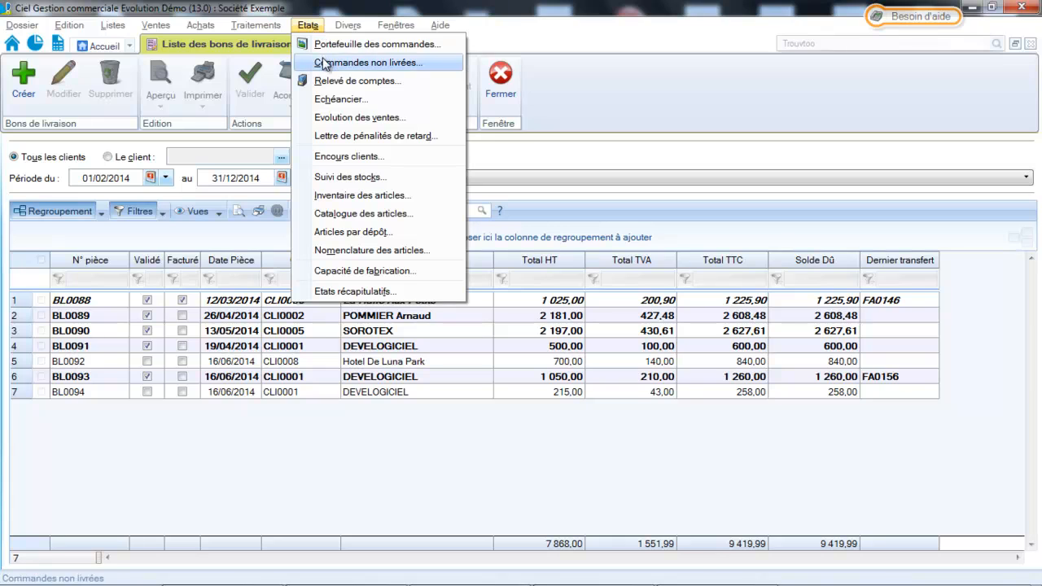
click(325, 64)
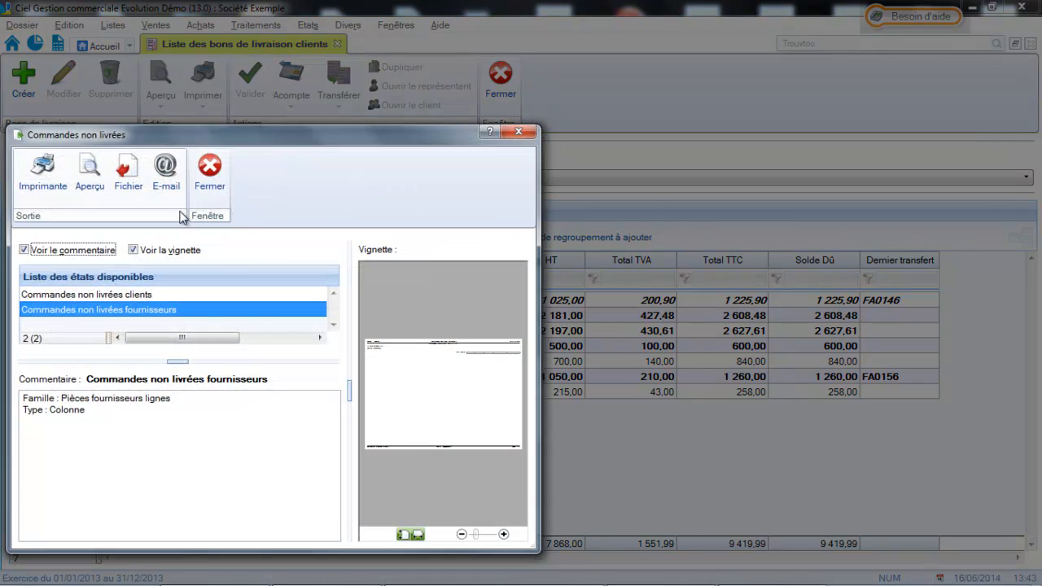
click(115, 295)
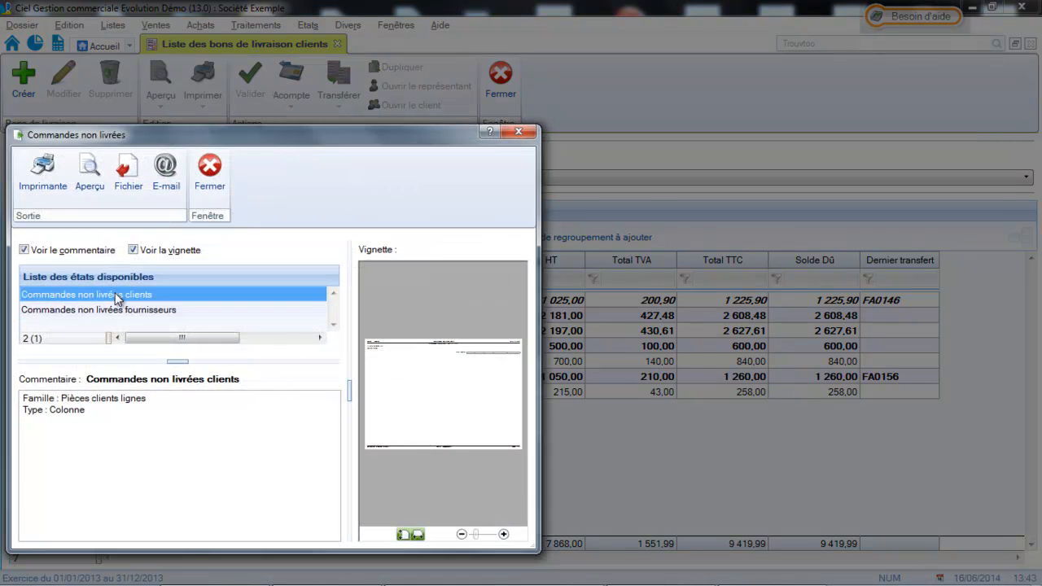
click(87, 181)
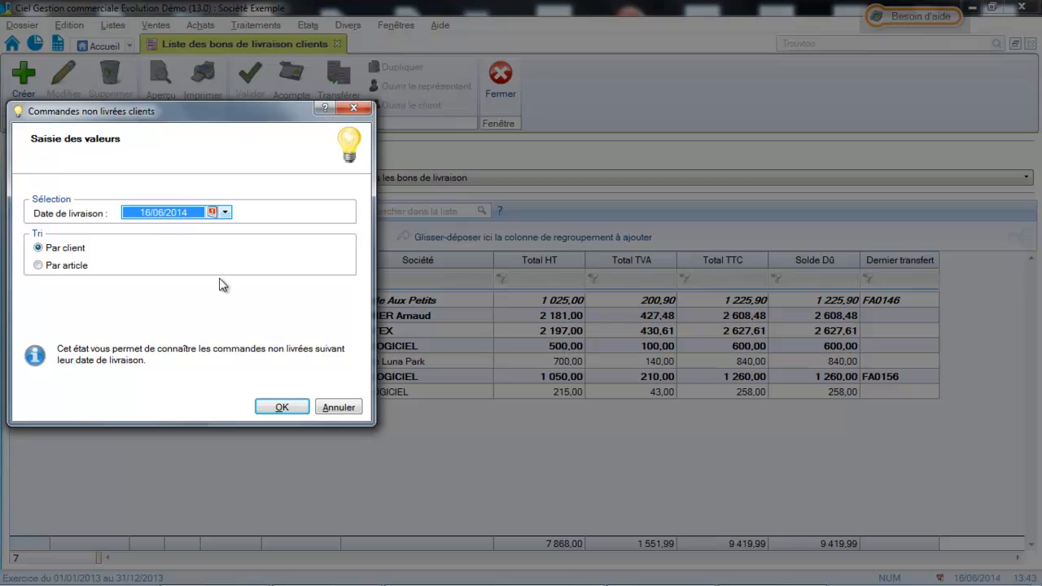
click(281, 409)
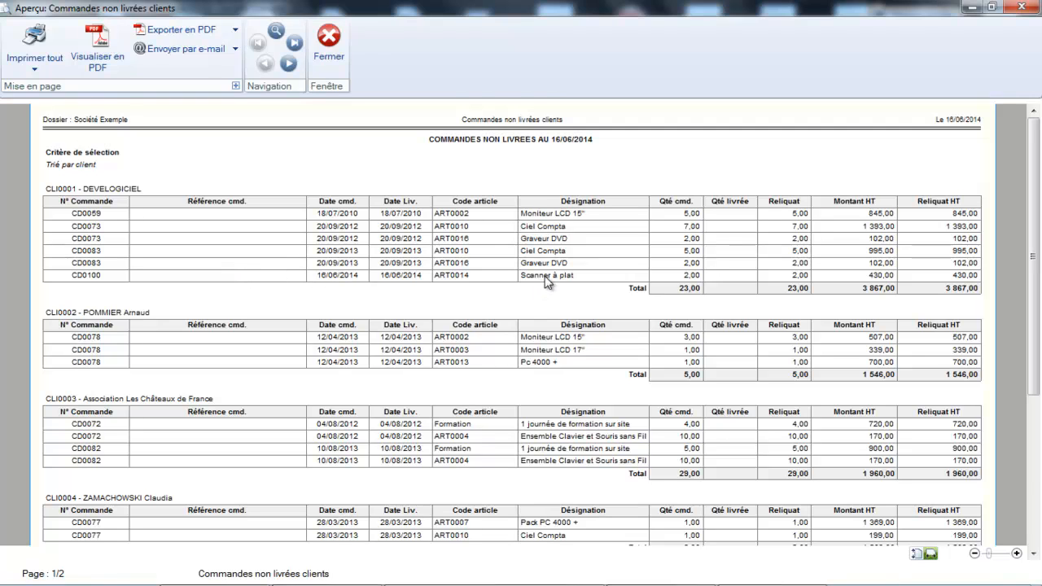
click(328, 43)
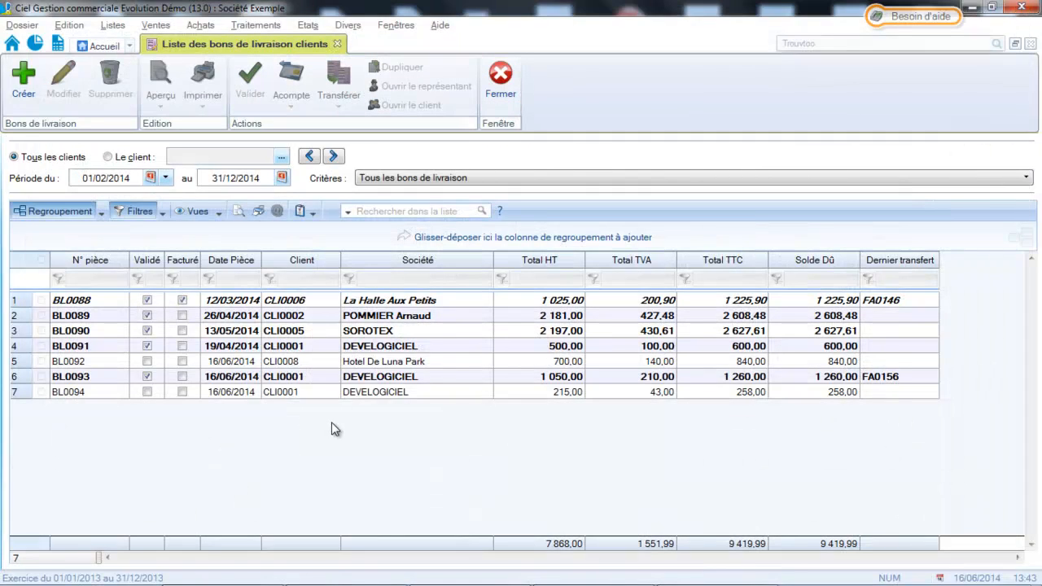
- Validate the not yet validated DEVELOGICIEL delivery note
click(343, 393)
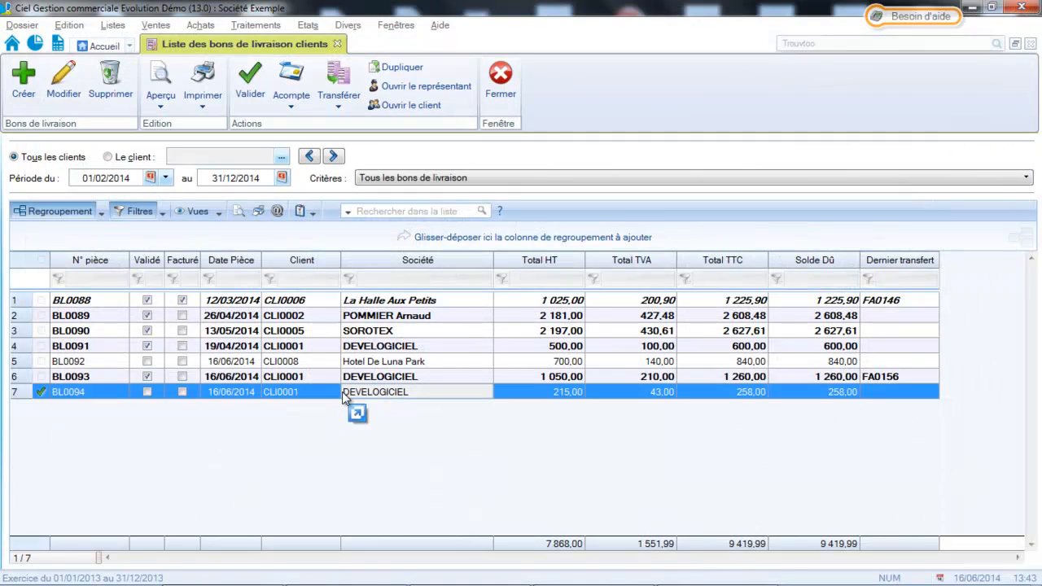
click(250, 86)
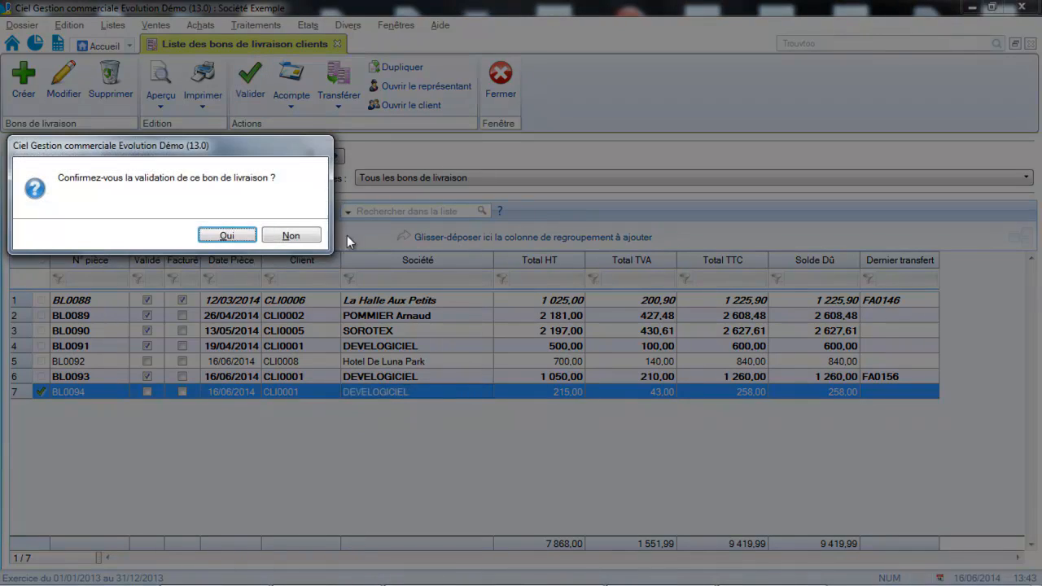
click(237, 236)
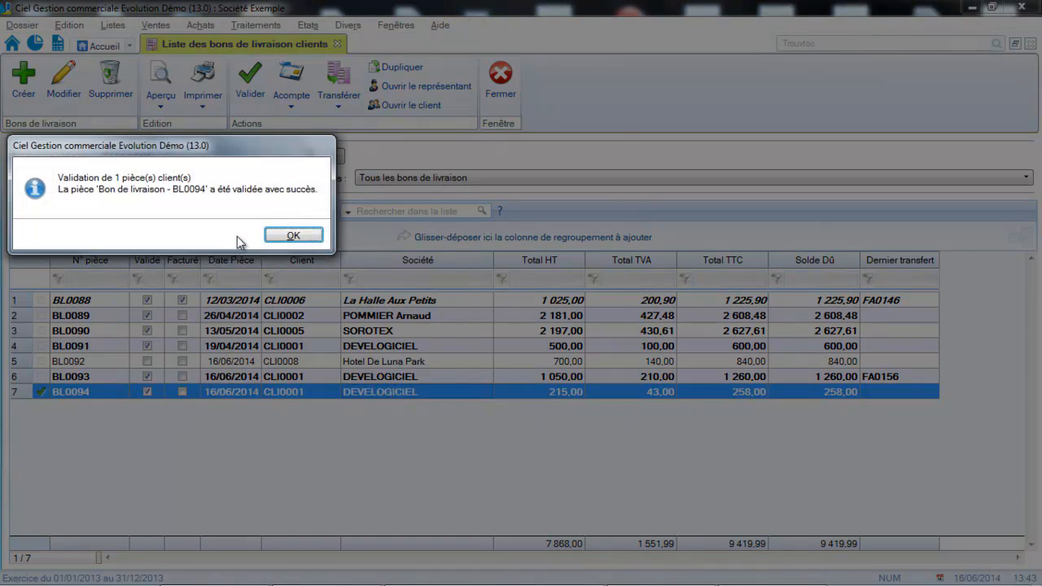
click(293, 235)
- Preview the Commandes non livrées clients report and examine the delivered and remaining quantities of DEVELOGICIEL's Scanner à plat, then close it
click(309, 25)
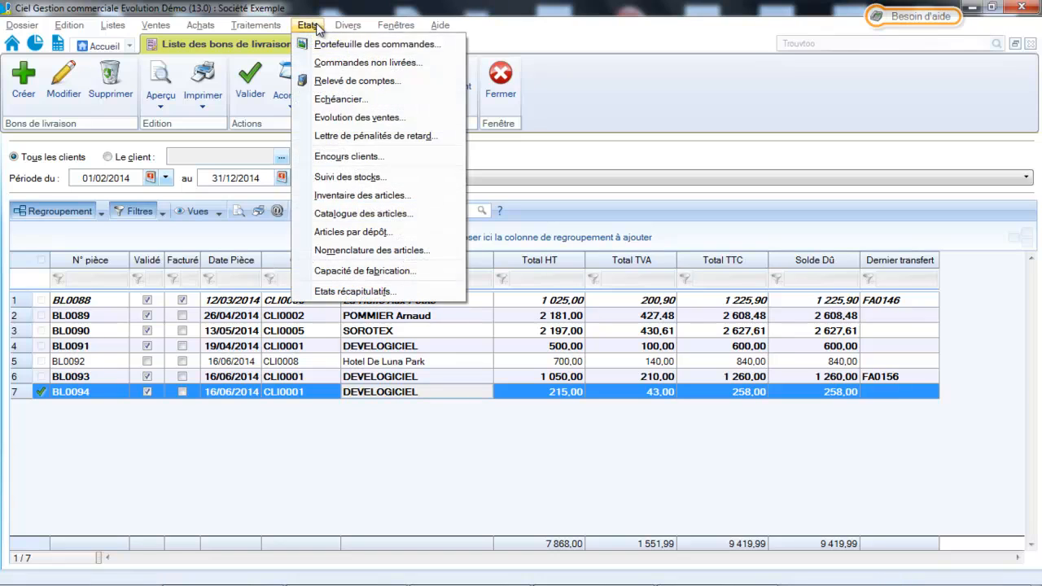
click(320, 63)
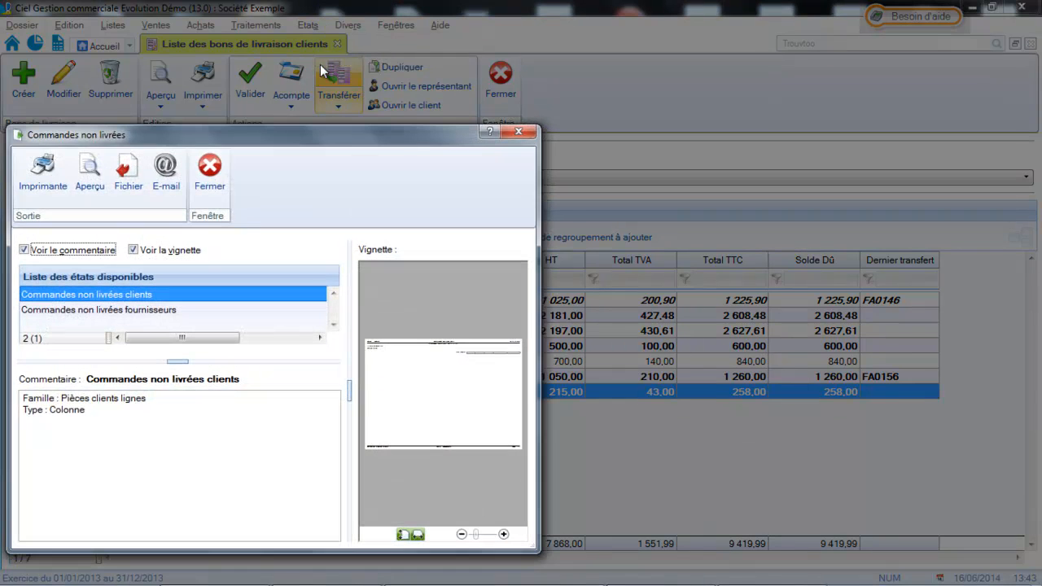
click(92, 179)
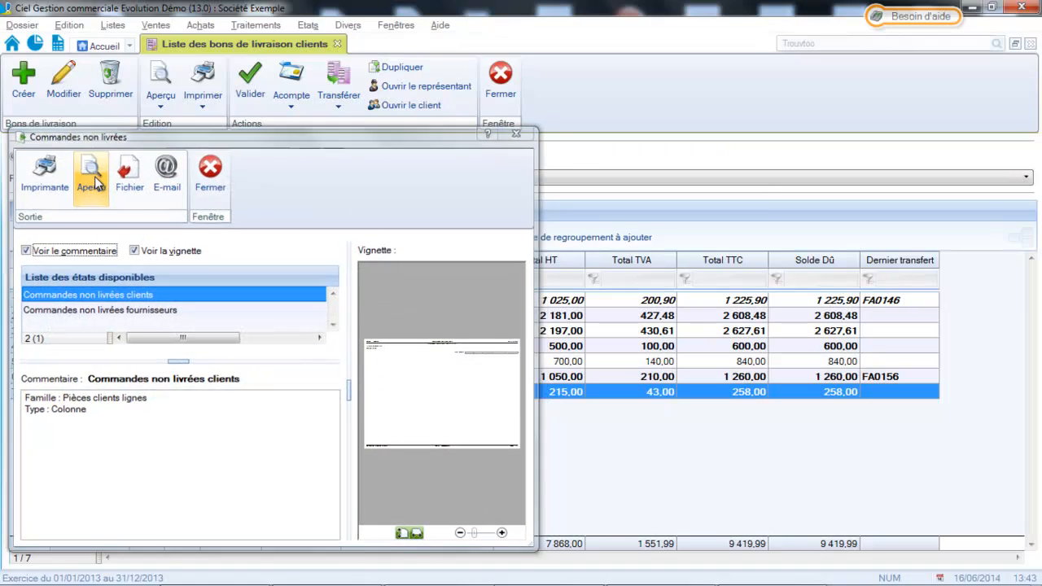
click(281, 407)
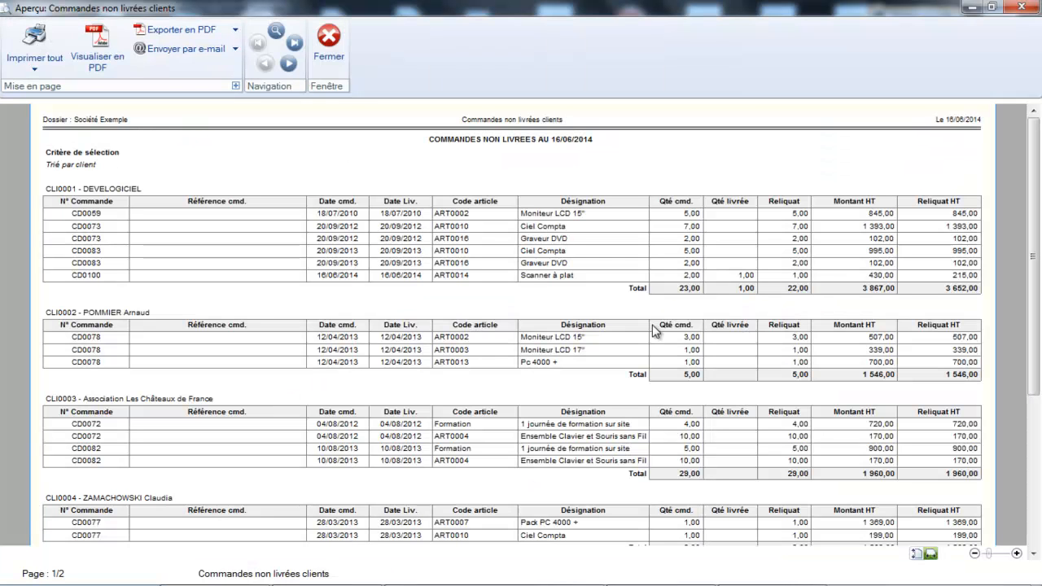
click(1017, 554)
click(1016, 554)
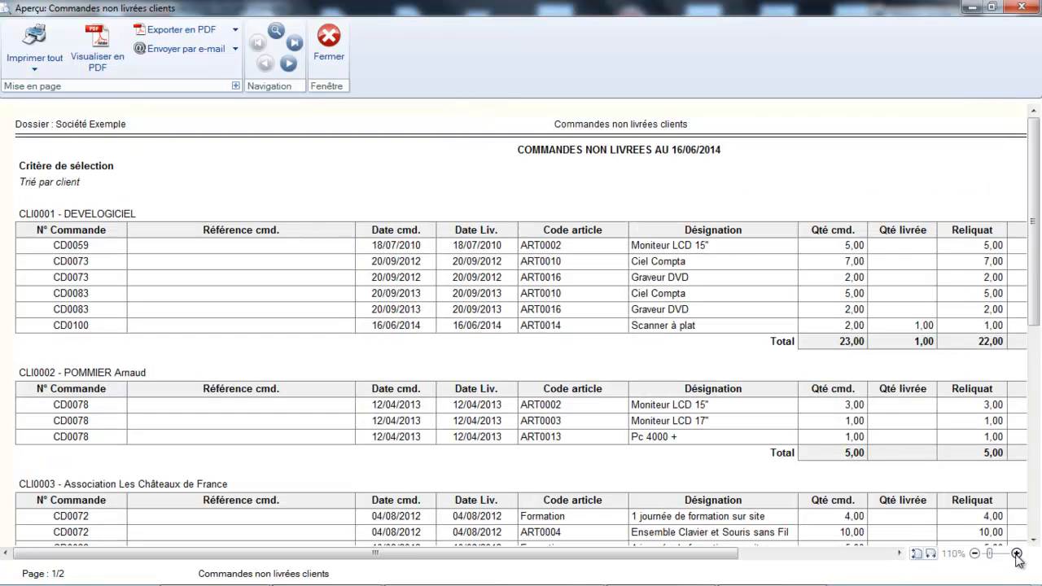
drag(647, 552, 802, 579)
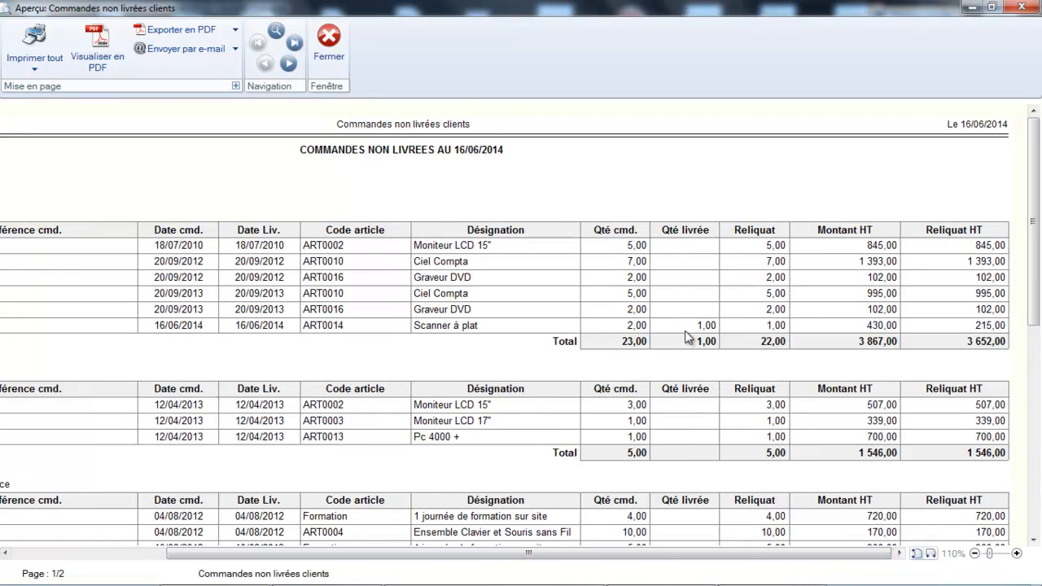
click(331, 39)
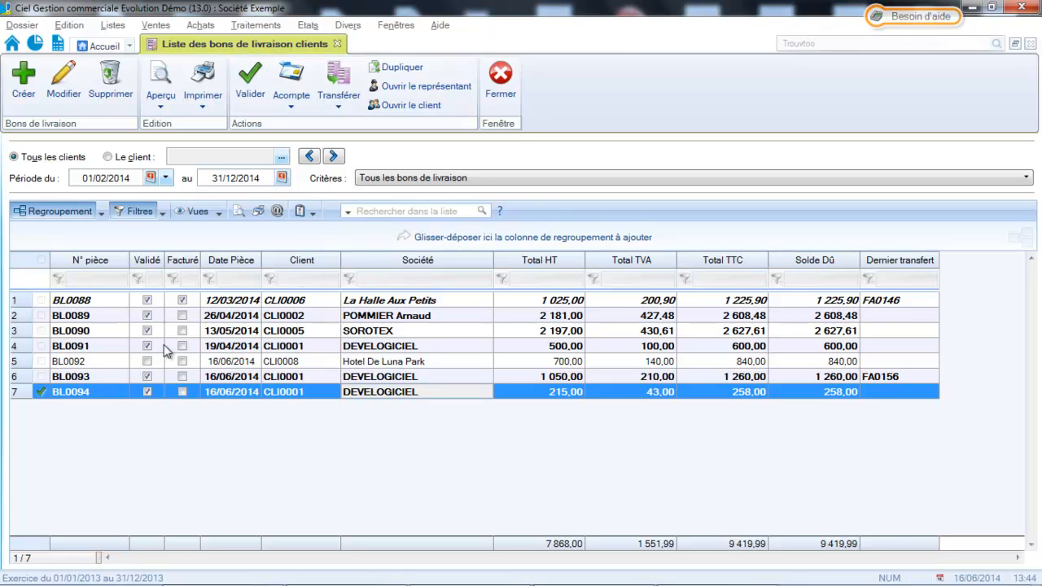
- Switch from the delivery notes list to the customer orders list and open its list properties
click(502, 99)
click(165, 26)
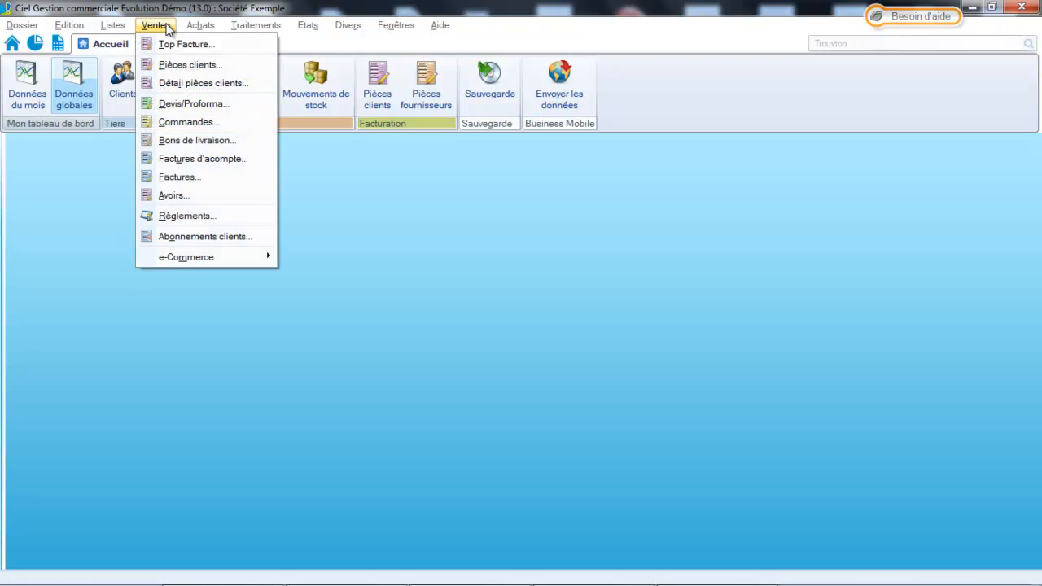
click(174, 121)
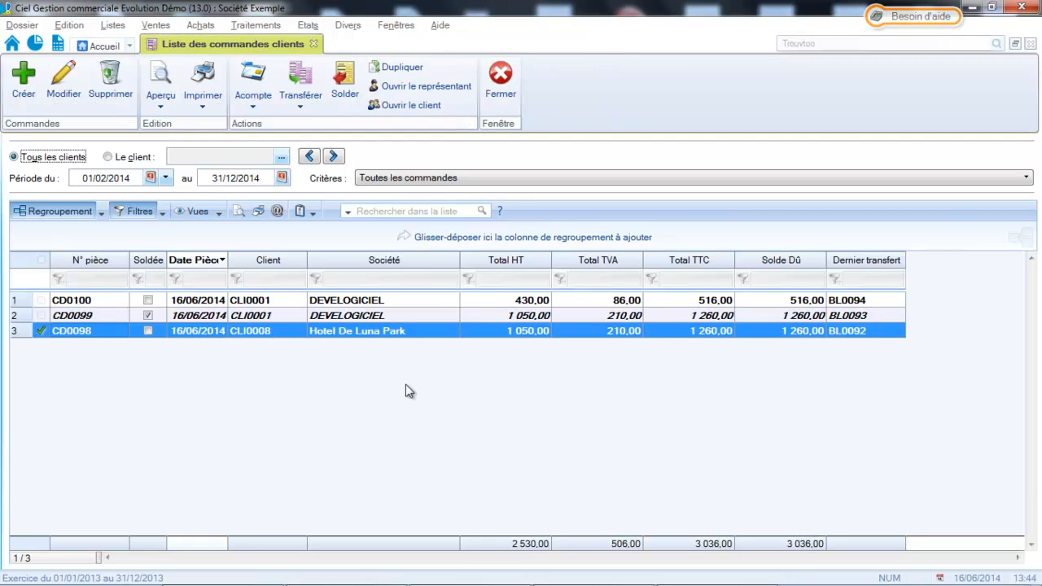
right_click(337, 380)
click(366, 364)
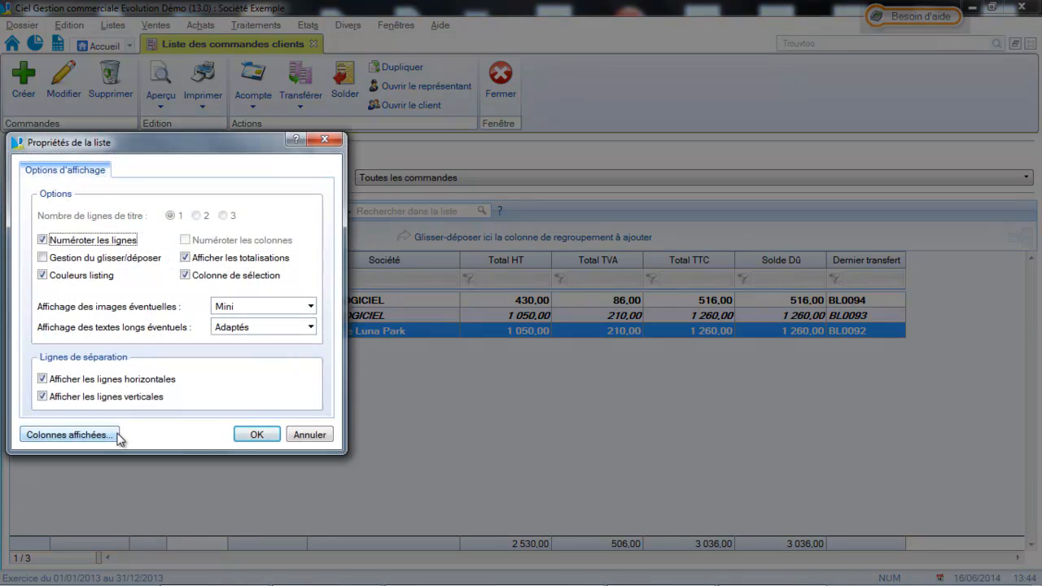
click(111, 435)
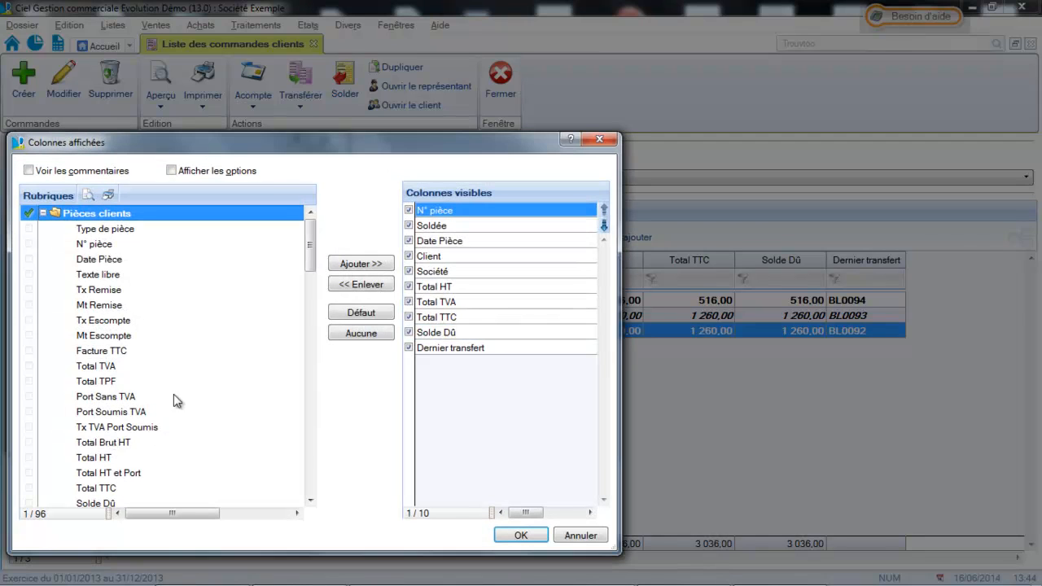
drag(309, 503, 309, 505)
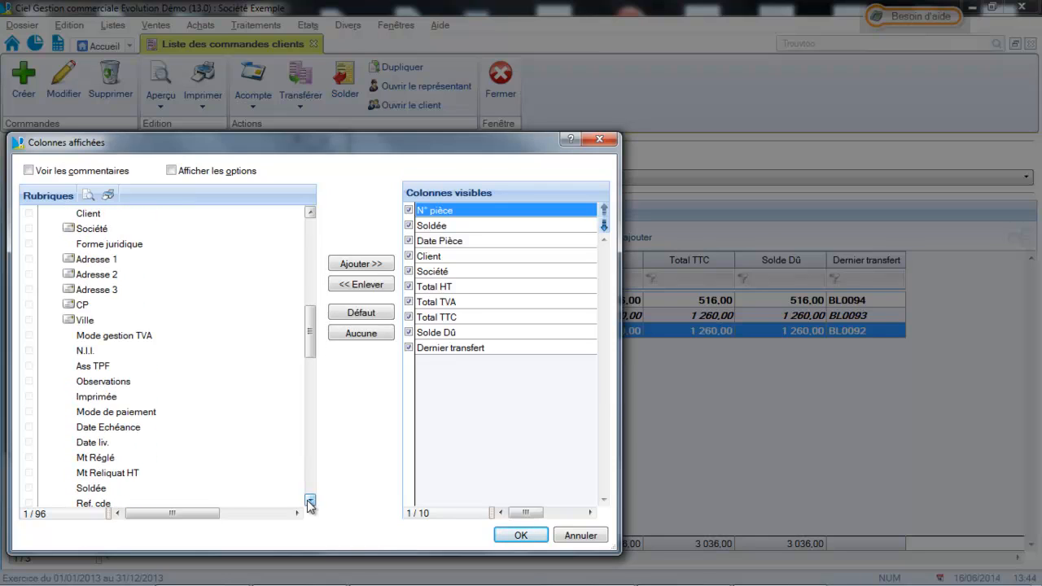
click(122, 473)
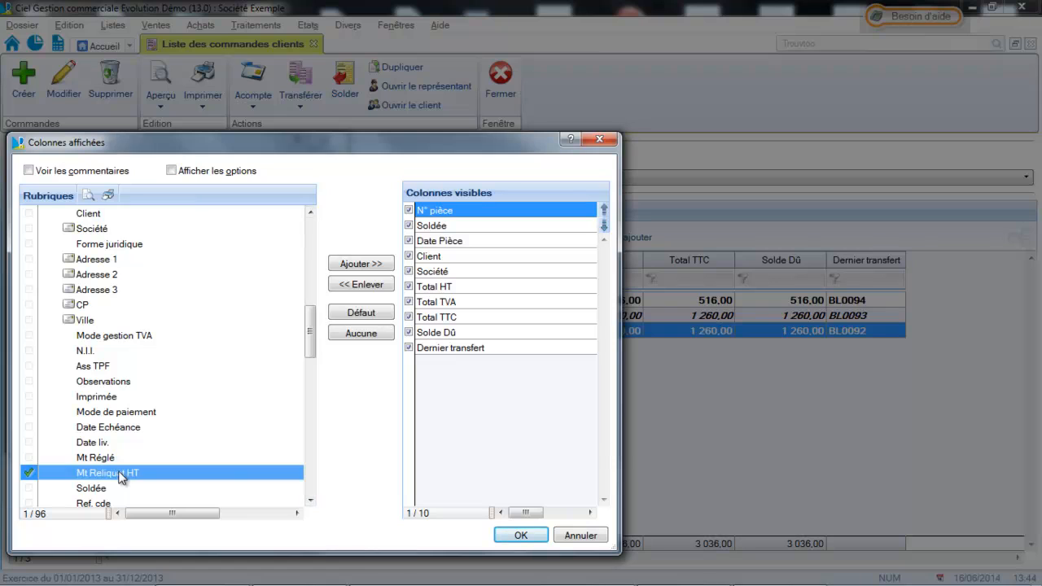
click(516, 535)
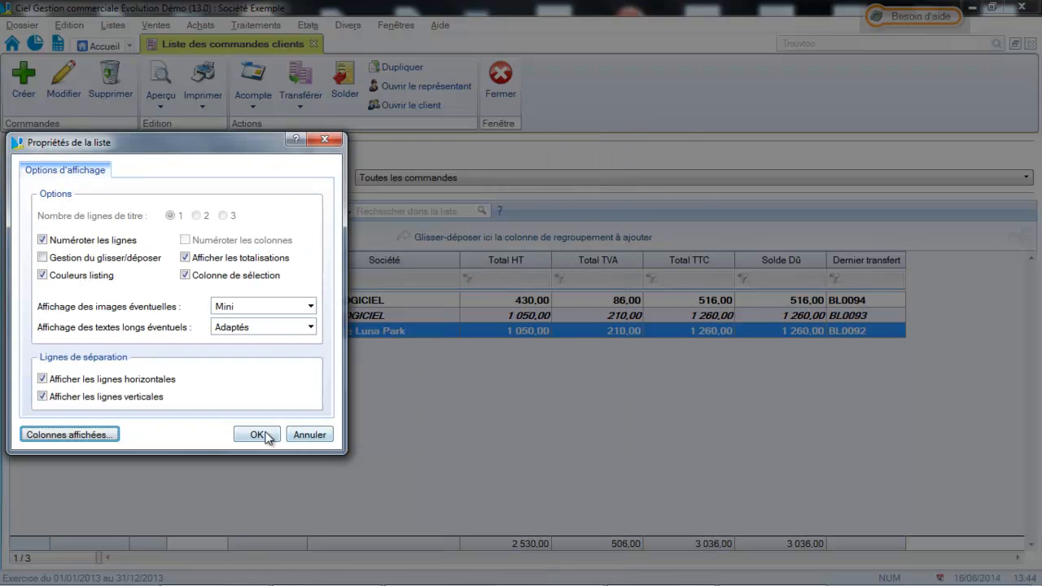
- Add Mt Reliquat HT to the visible columns of the customer orders list
click(91, 434)
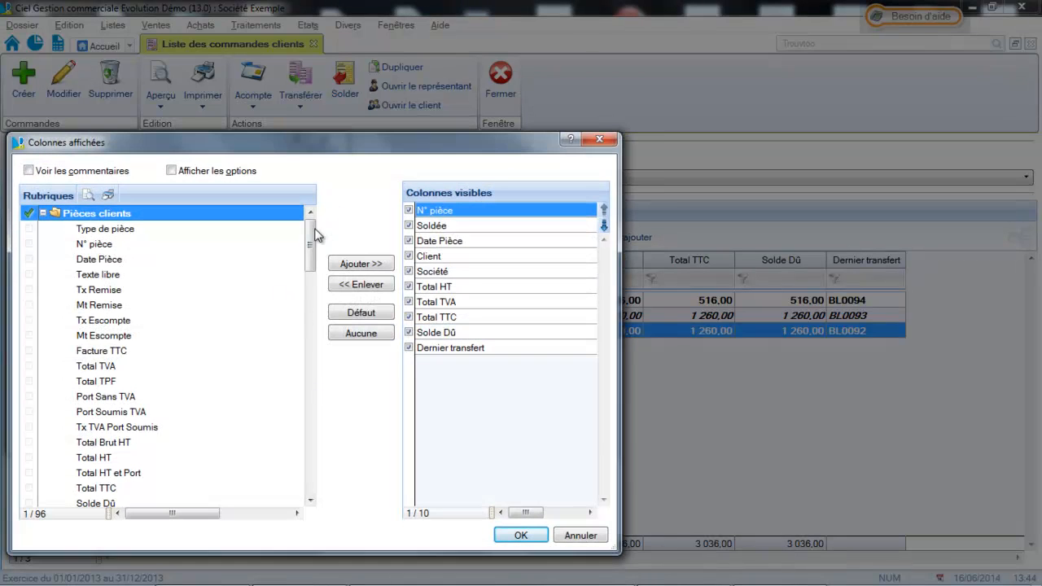
drag(310, 242, 305, 337)
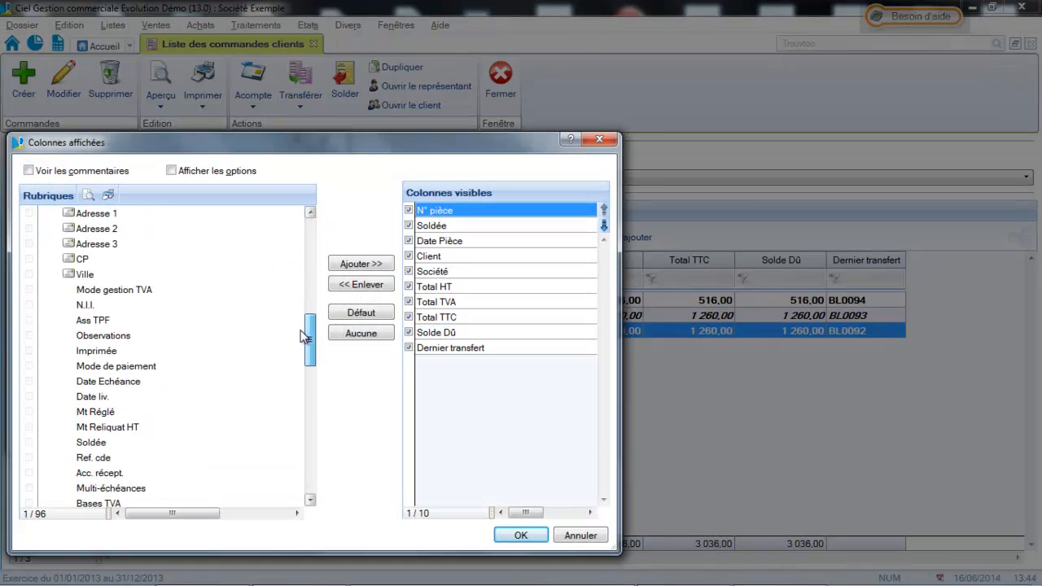
click(95, 431)
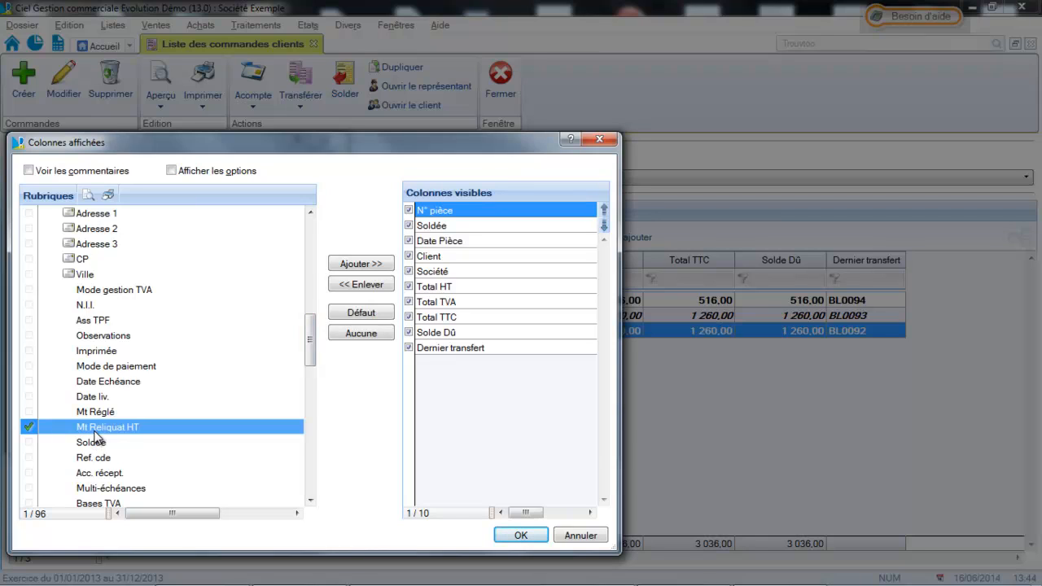
click(360, 264)
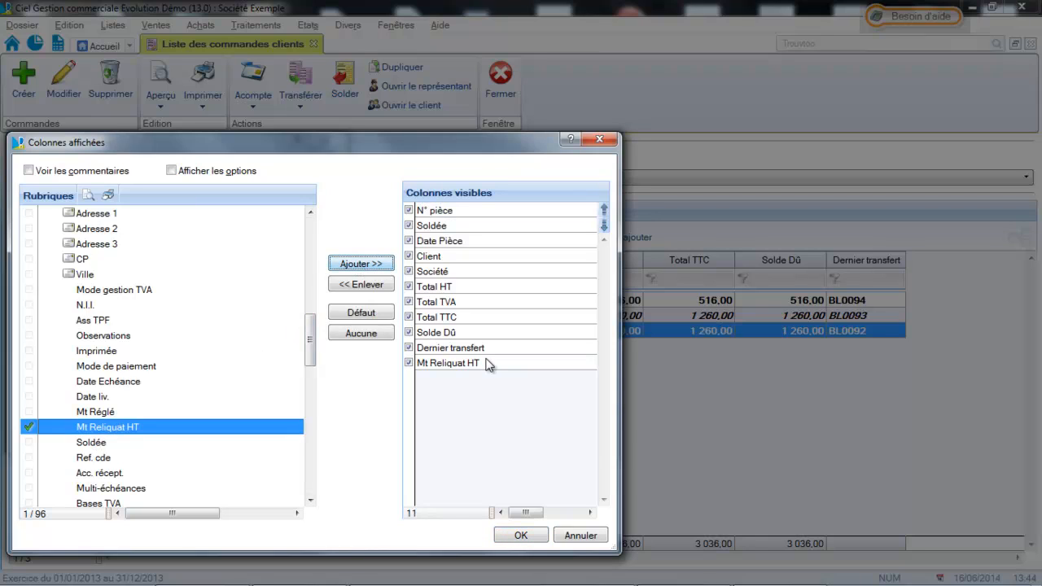
- Move the Mt Reliquat HT column up to directly after N° pièce and apply the new column layout to the orders list
click(488, 364)
click(604, 211)
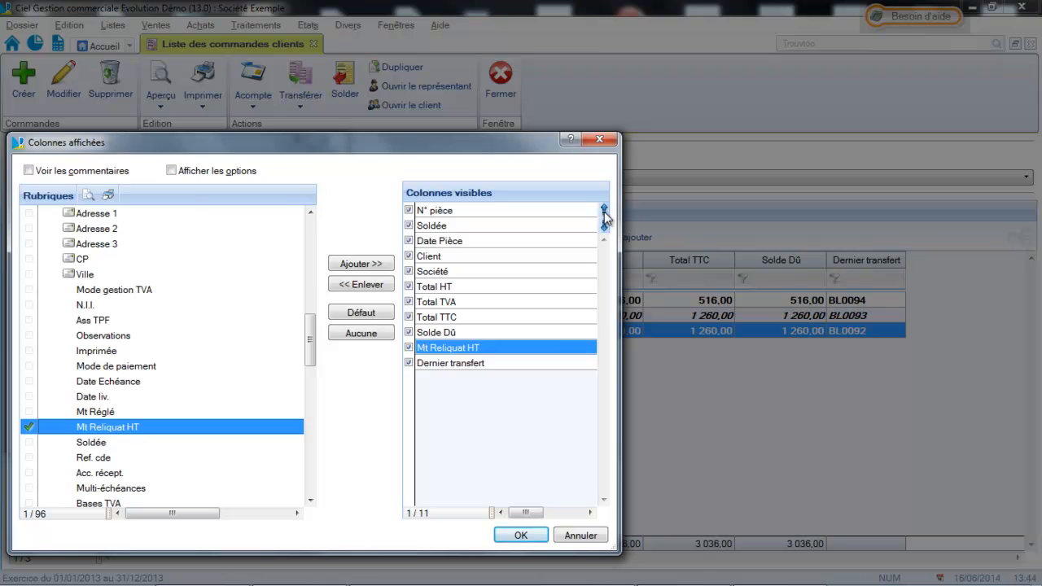
click(604, 211)
click(604, 211)
click(604, 211)
click(604, 211)
click(604, 210)
click(604, 211)
click(604, 211)
click(604, 211)
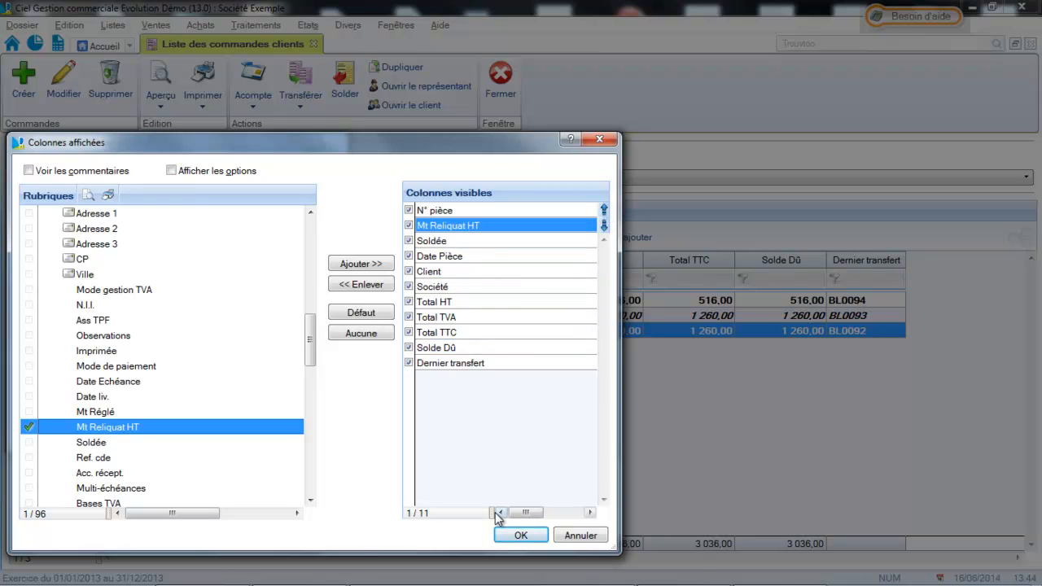
click(519, 535)
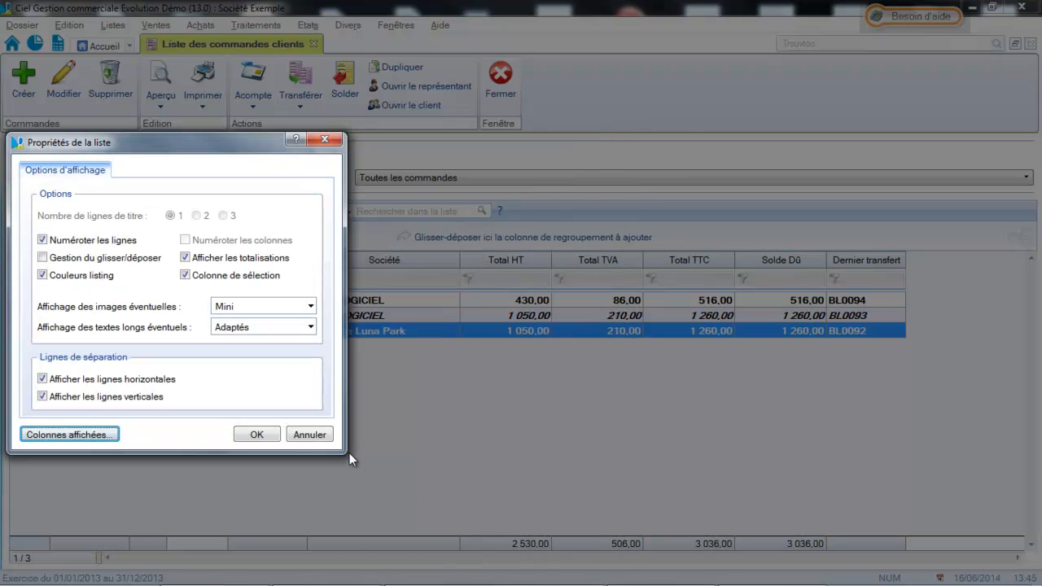
click(262, 435)
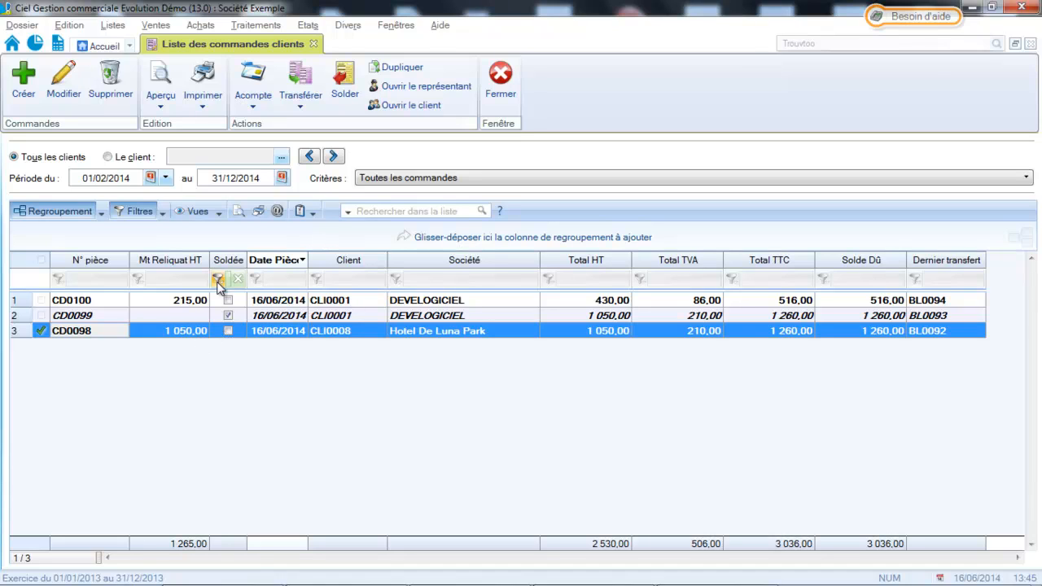
click(457, 209)
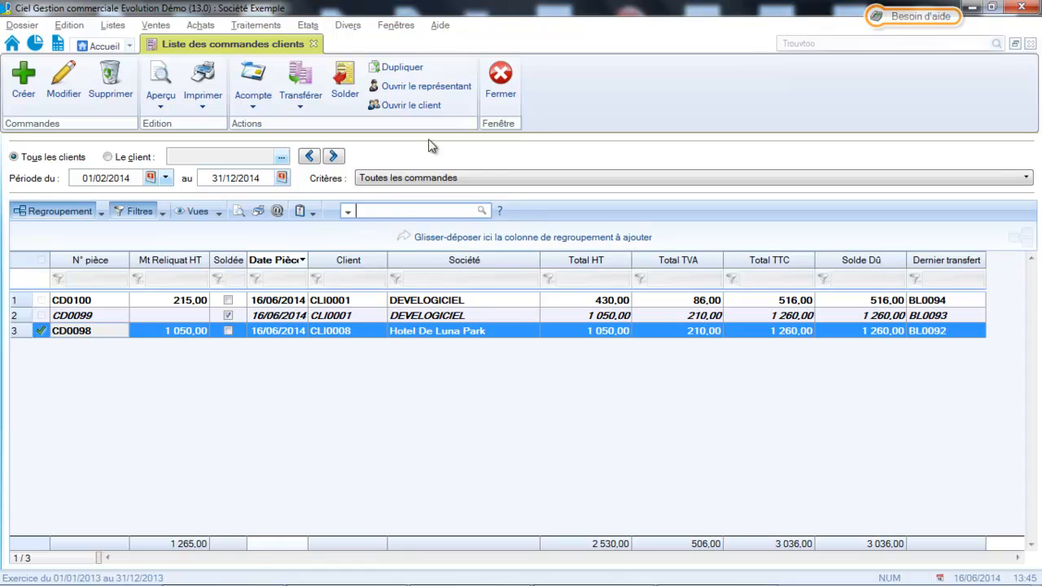
- Close the customer orders list and create a new supplier order for Ordinateur et Cie (FOU0002)
click(488, 104)
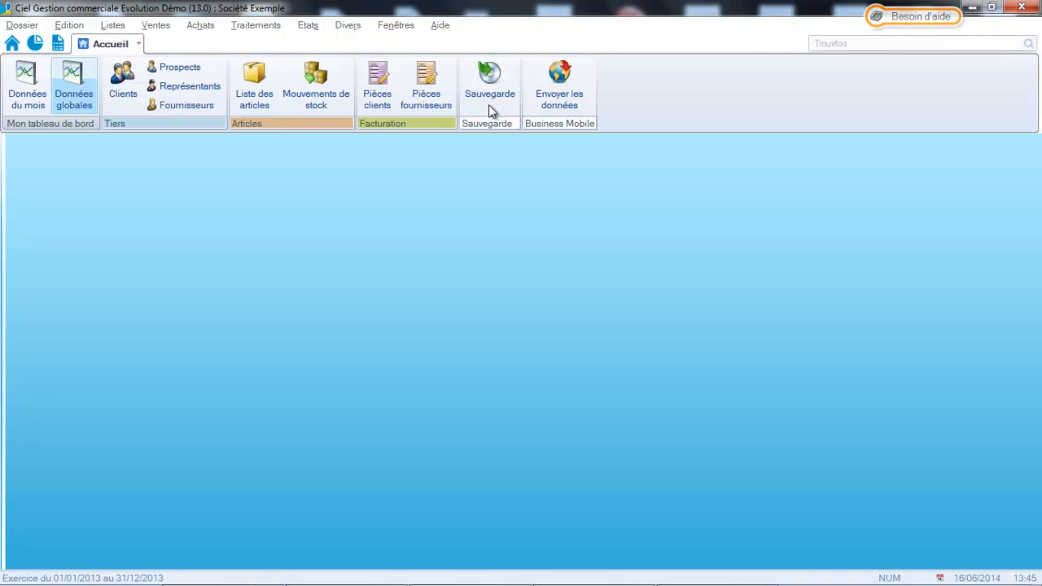
click(201, 31)
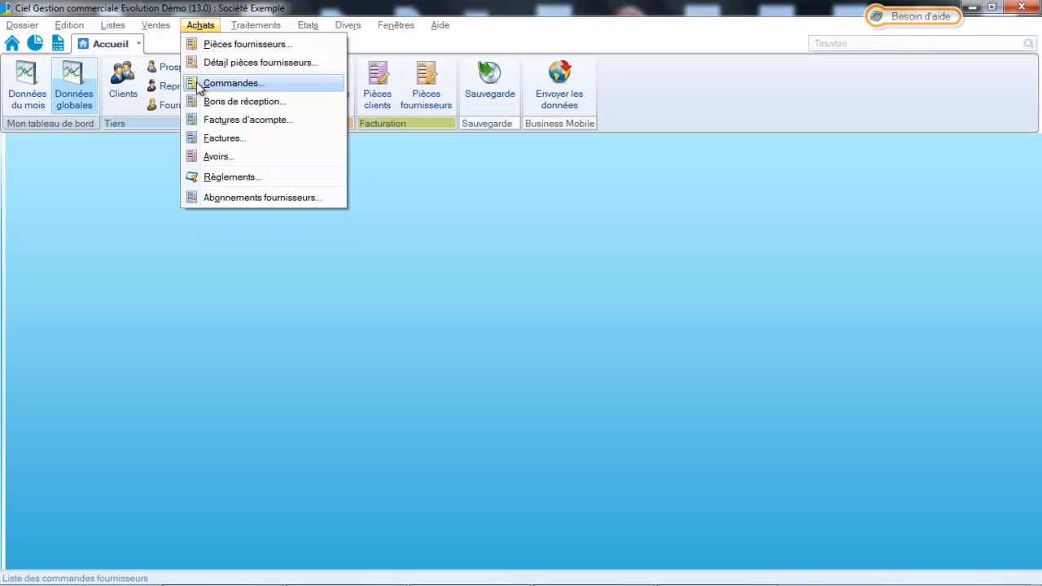
click(199, 85)
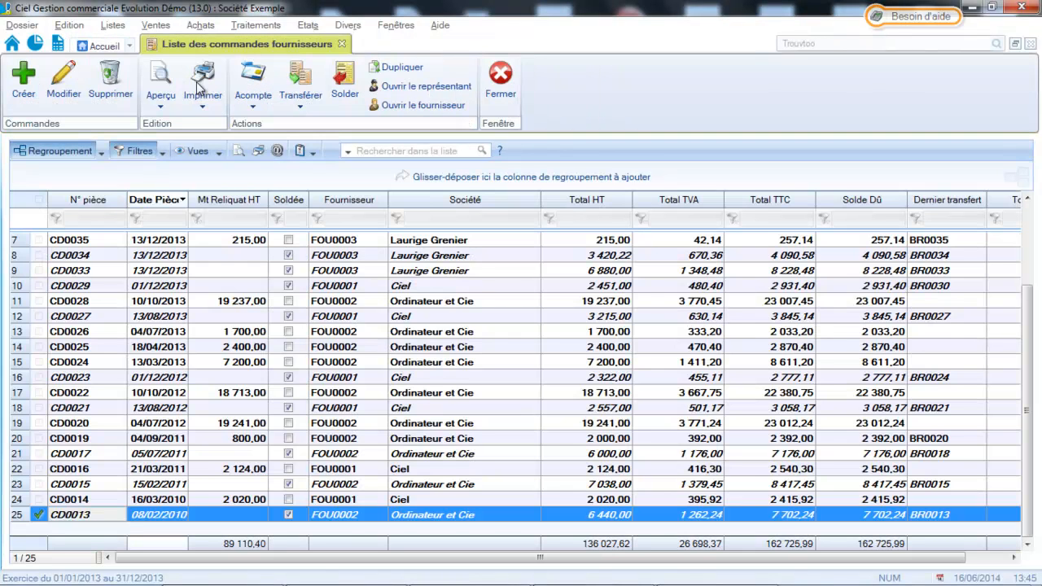
click(19, 80)
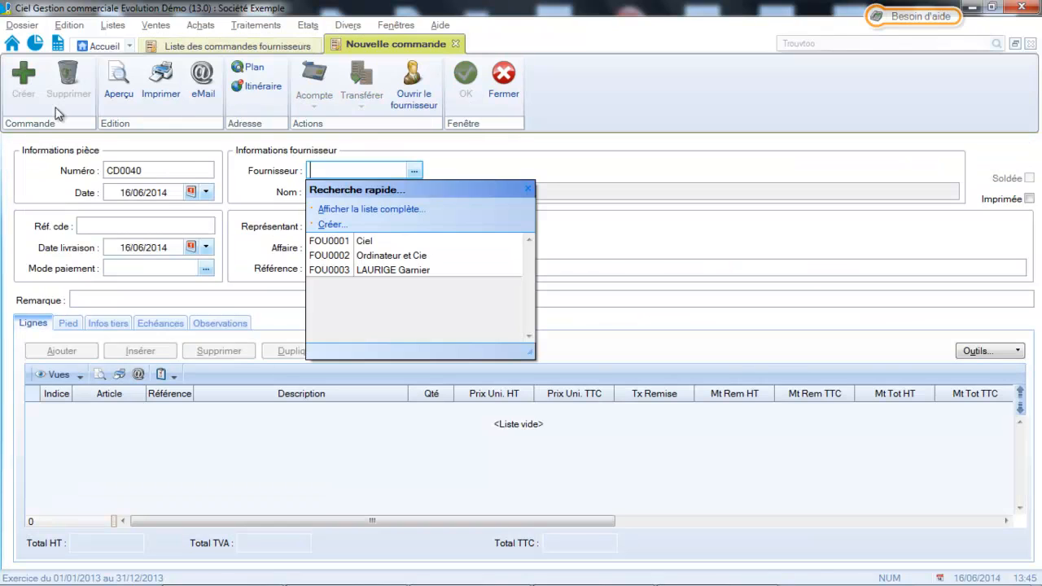
click(342, 256)
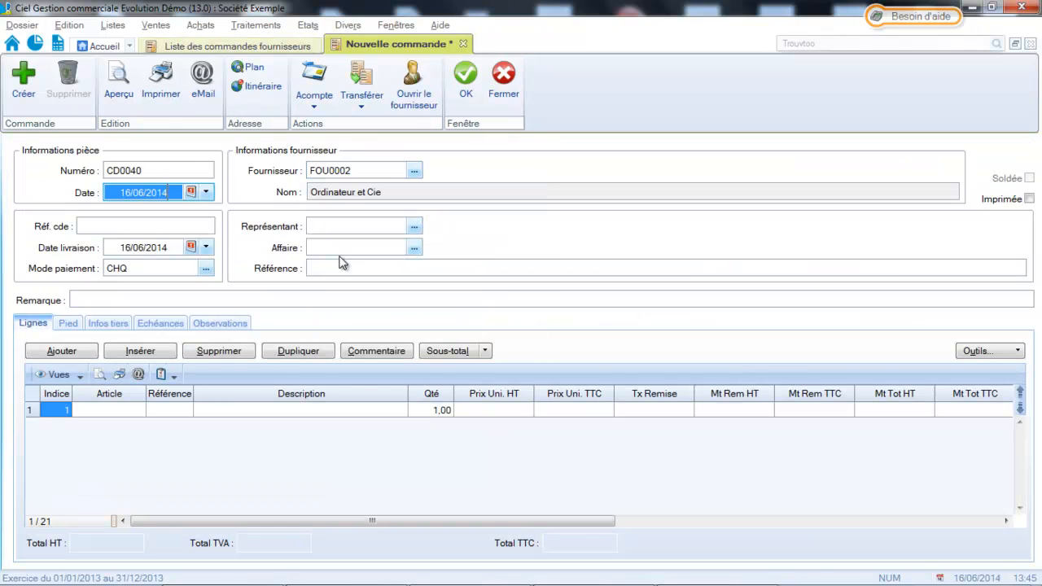
- Add article ART0005 (Imprimante laser couleur) with quantity 5 to the supplier order and save it, postponing printing and e-mailing
click(121, 407)
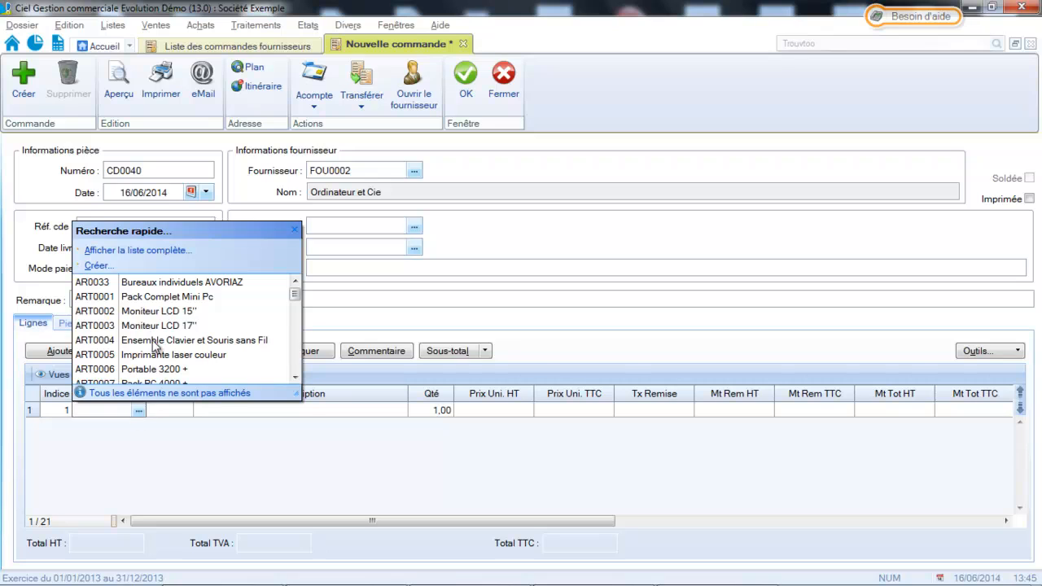
click(210, 354)
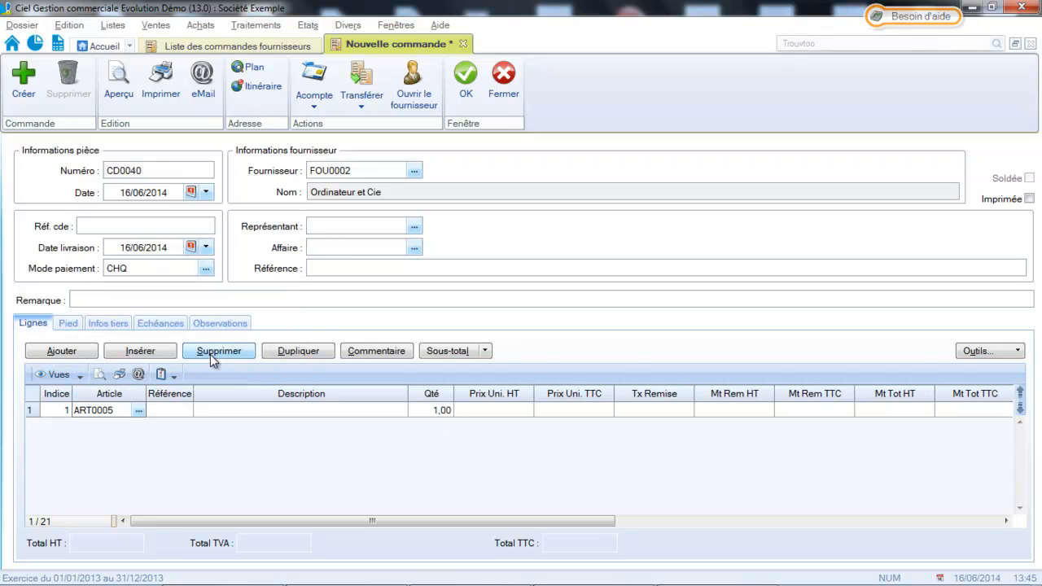
click(252, 416)
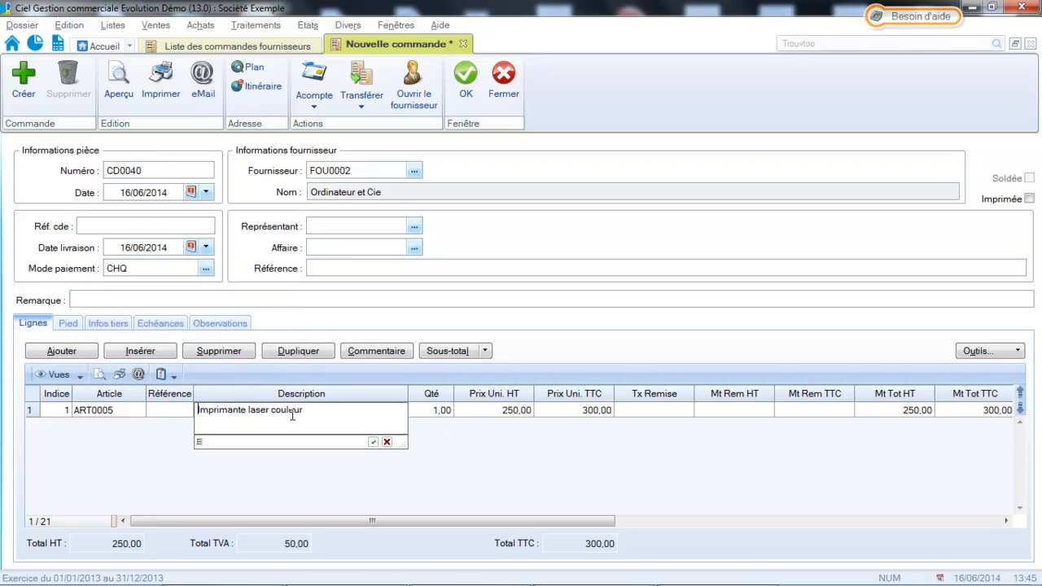
click(433, 413)
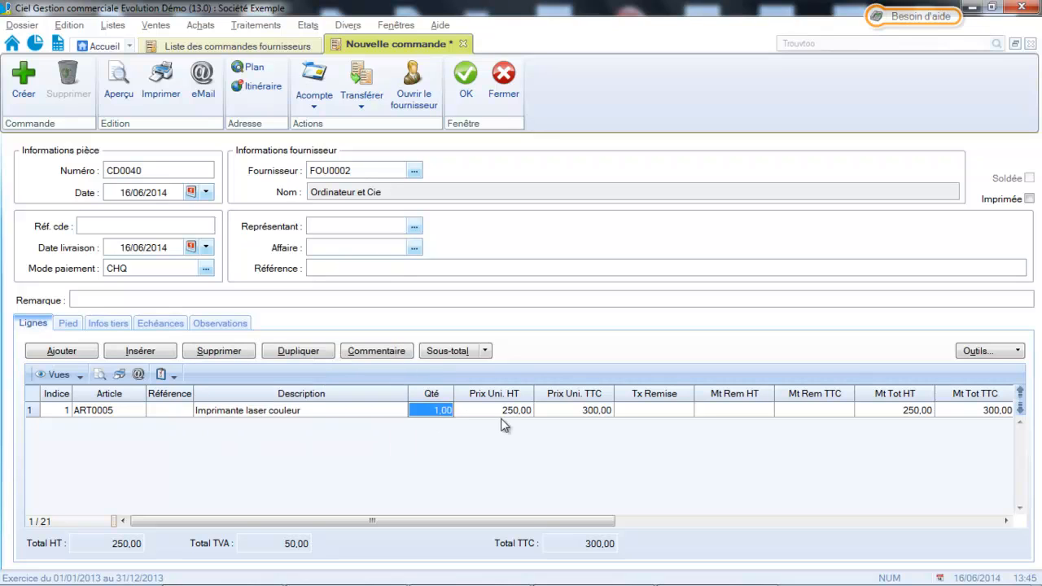
text(5)
key(Return)
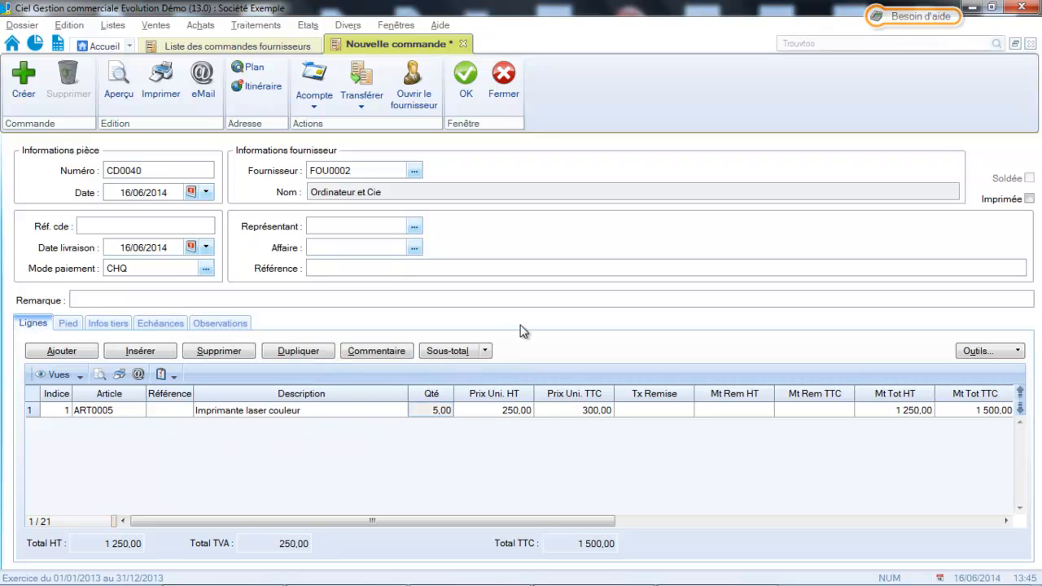
click(455, 80)
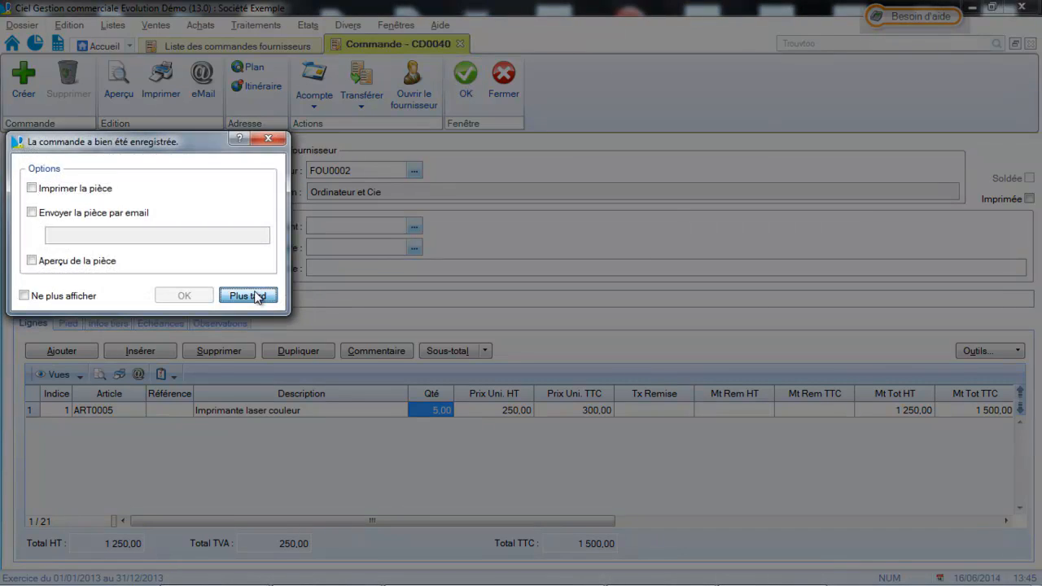
click(253, 294)
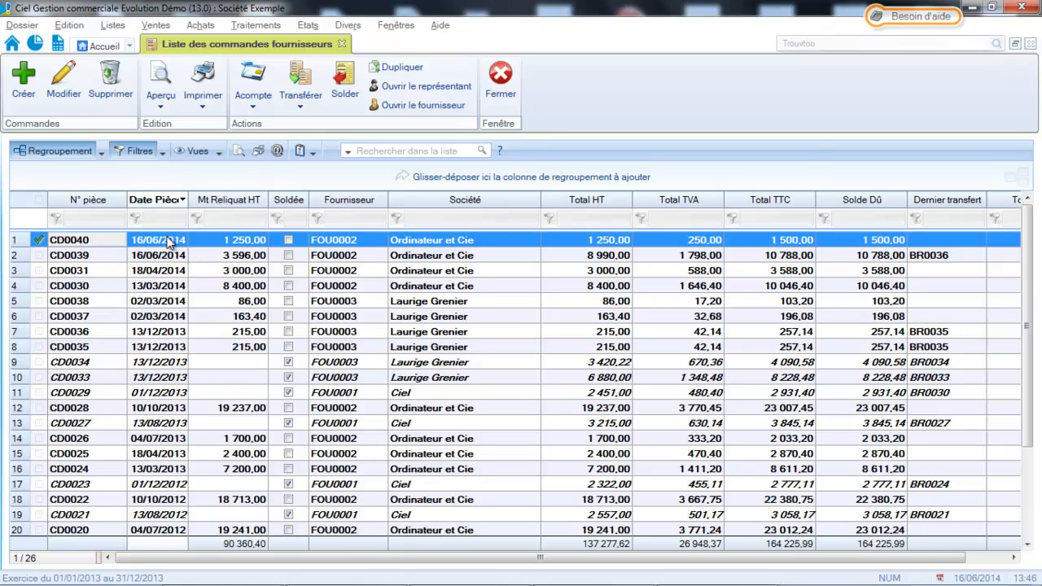
- Transfer the new Ordinateur et Cie order into a bon de réception without any additional print, preview or validation options
click(300, 101)
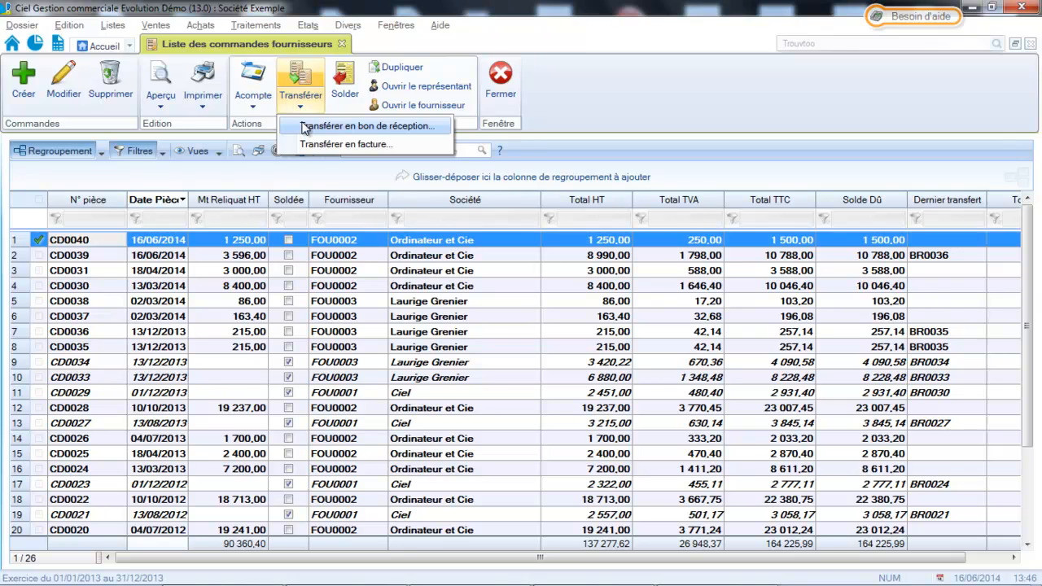
click(302, 125)
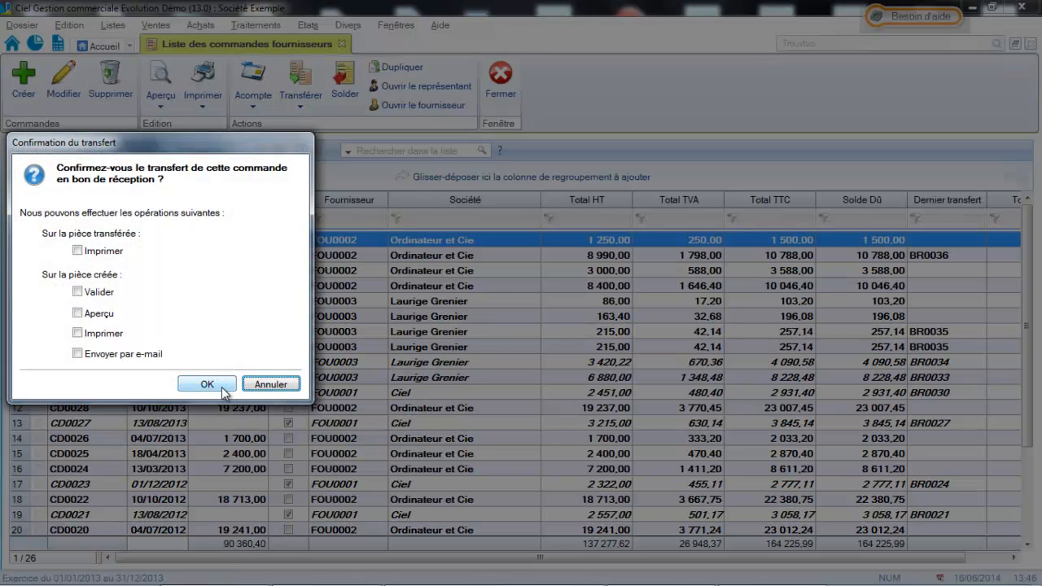
click(221, 387)
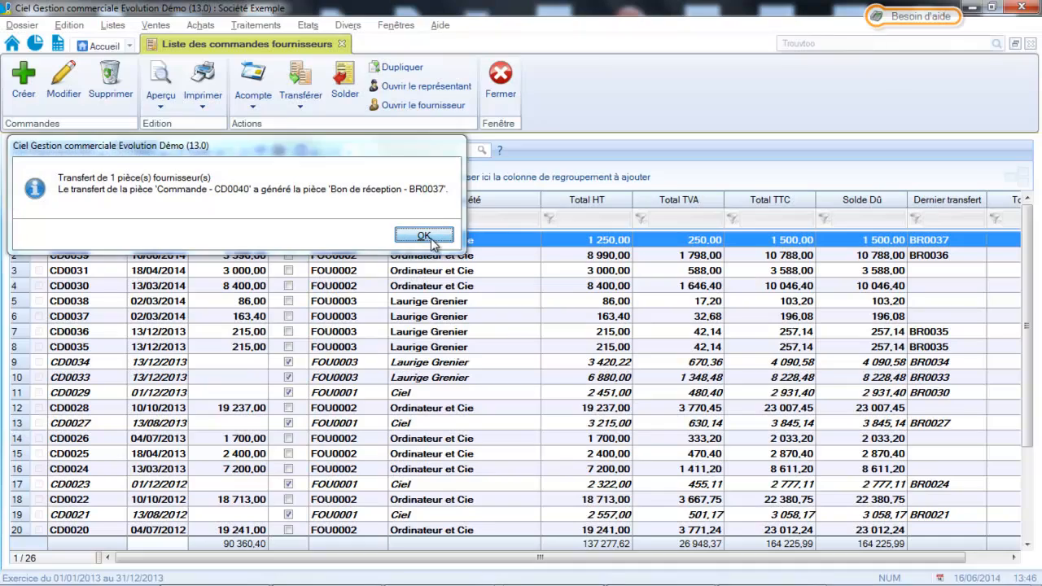
click(424, 236)
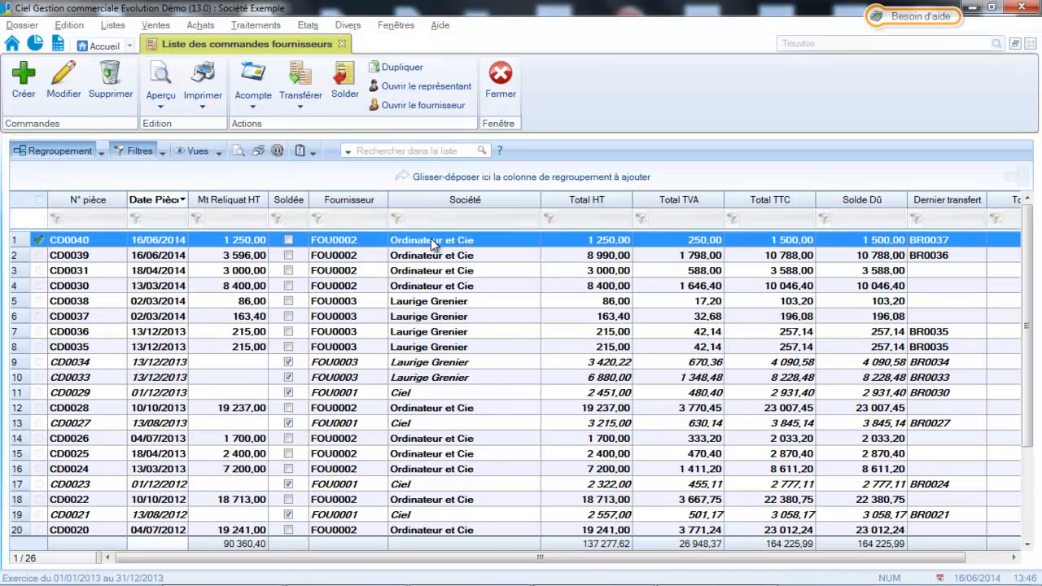
- Open the newly generated supplier reception note, set the ART0005 quantity to 2 and save the note
click(156, 25)
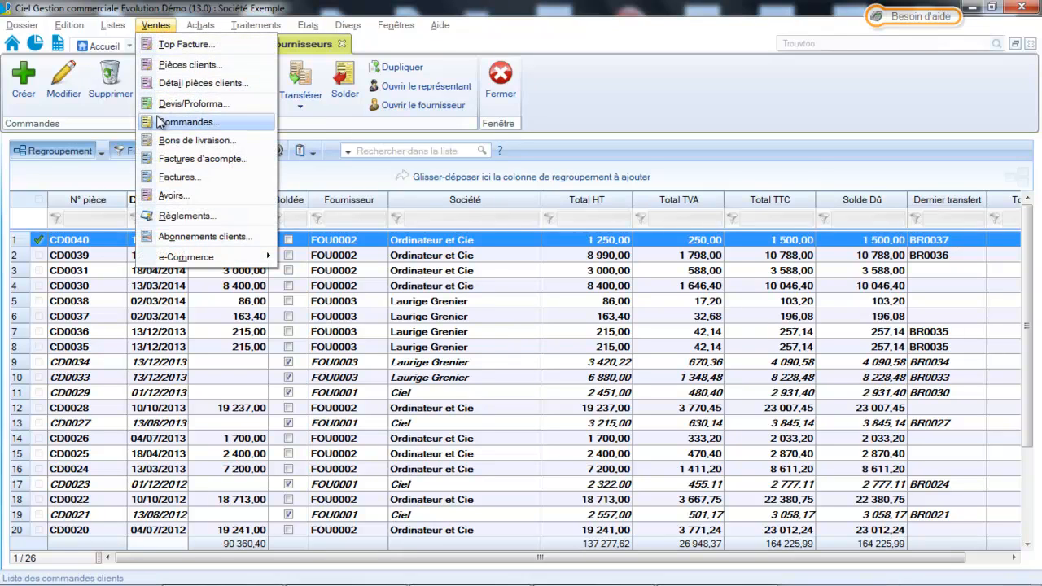
click(169, 143)
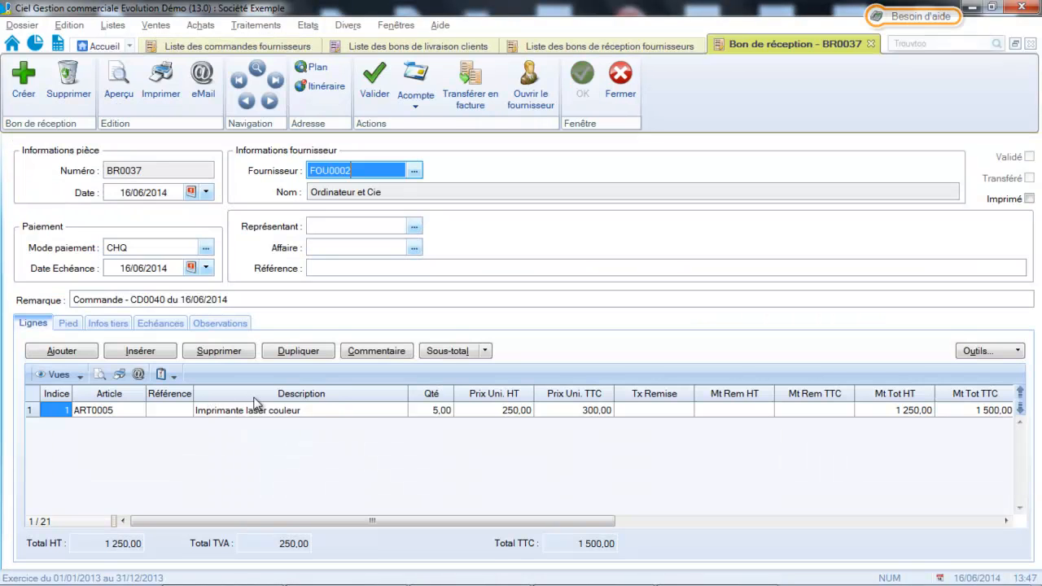
click(421, 409)
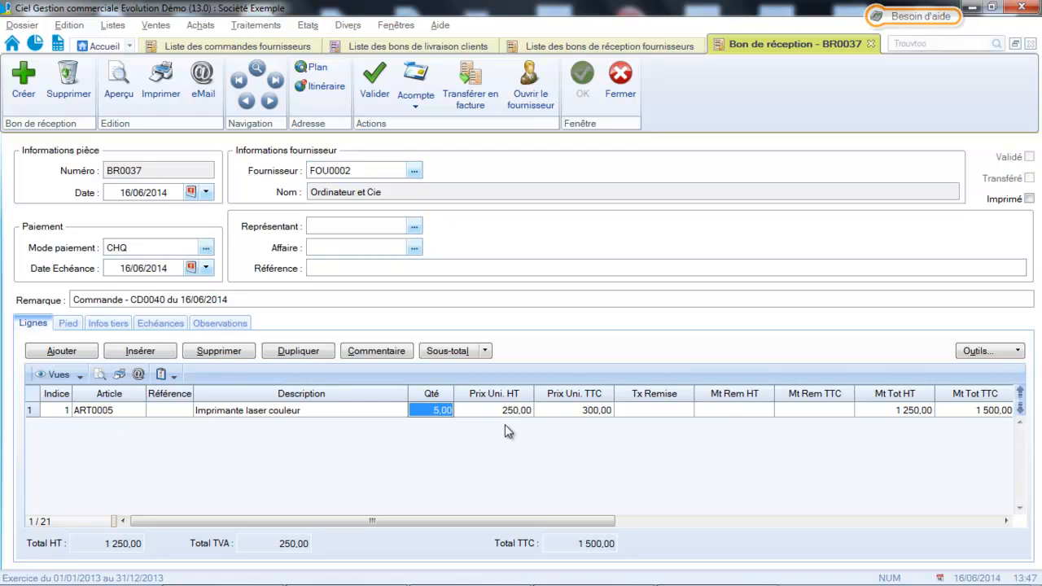
text(2)
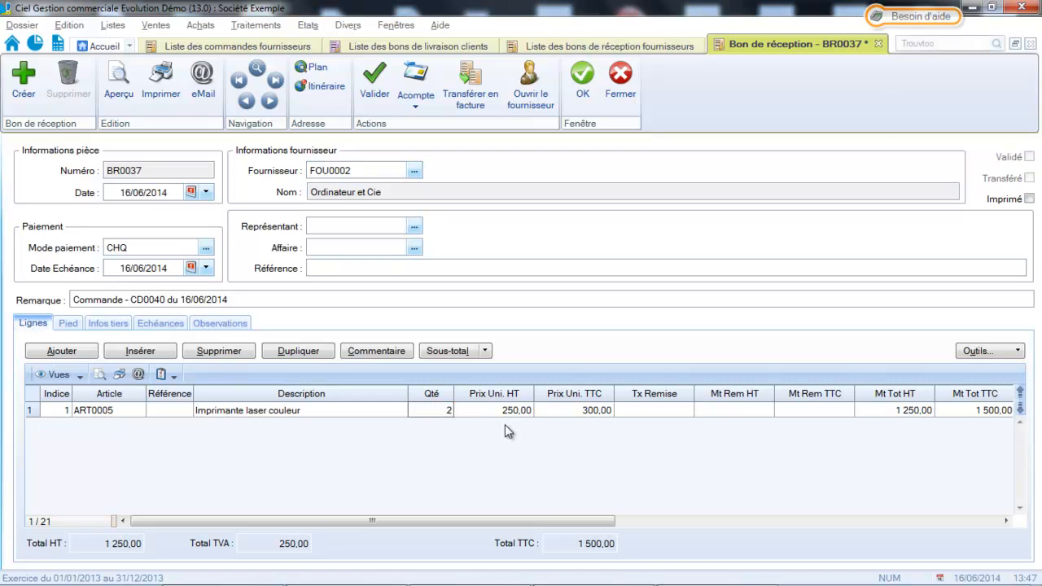
key(Return)
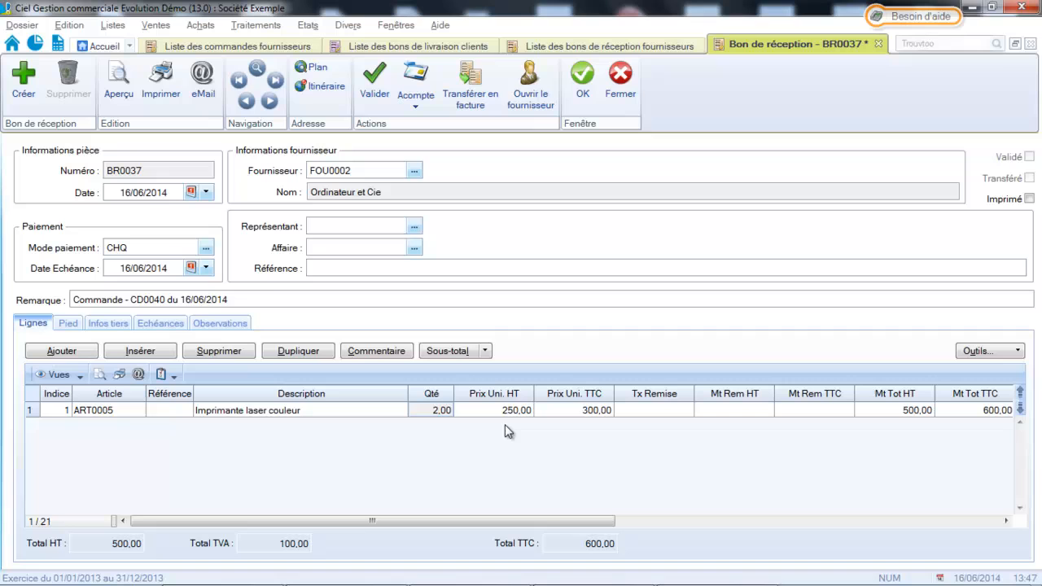
click(581, 83)
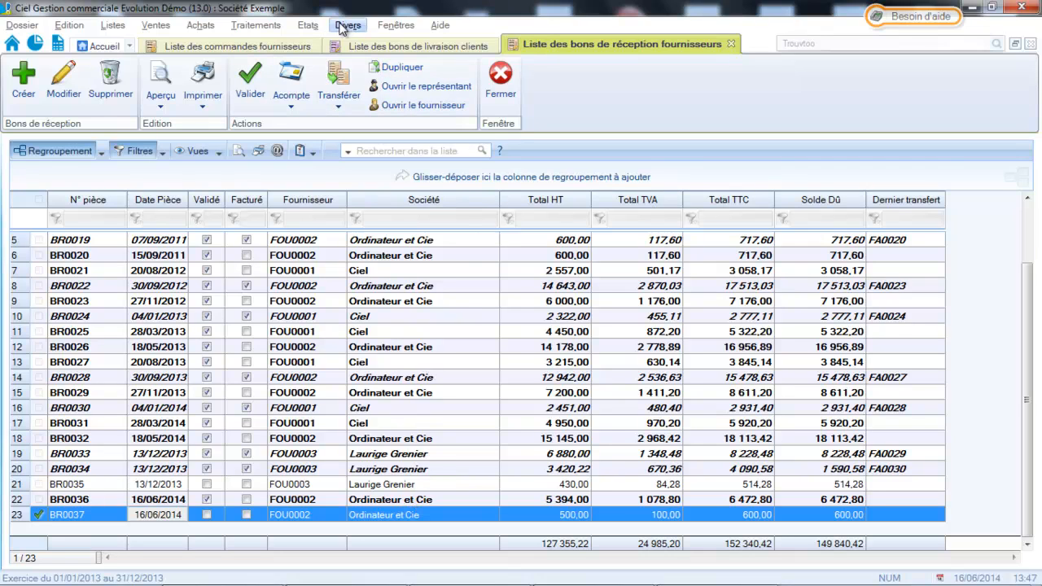
click(309, 25)
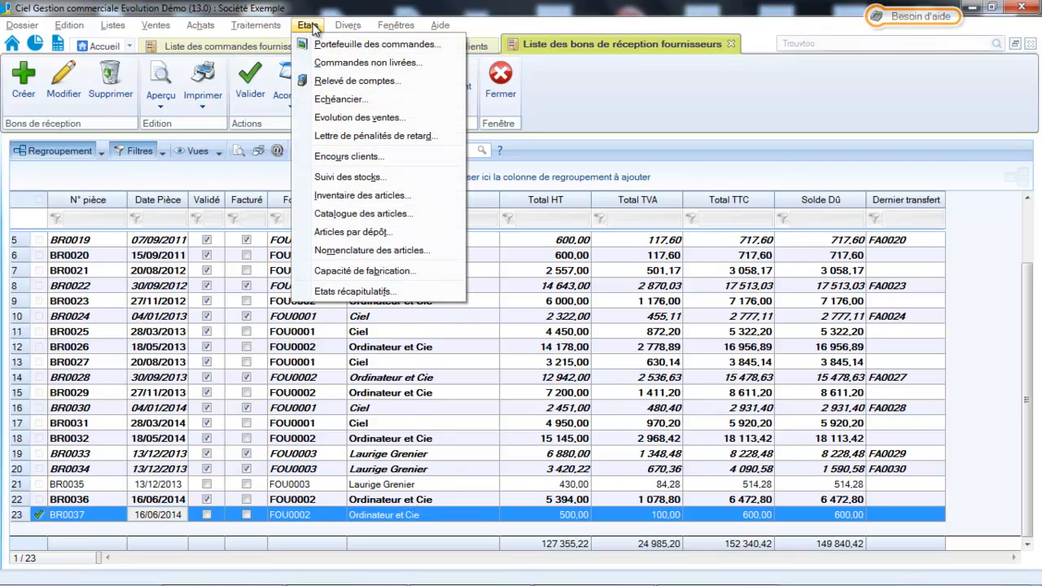
click(318, 64)
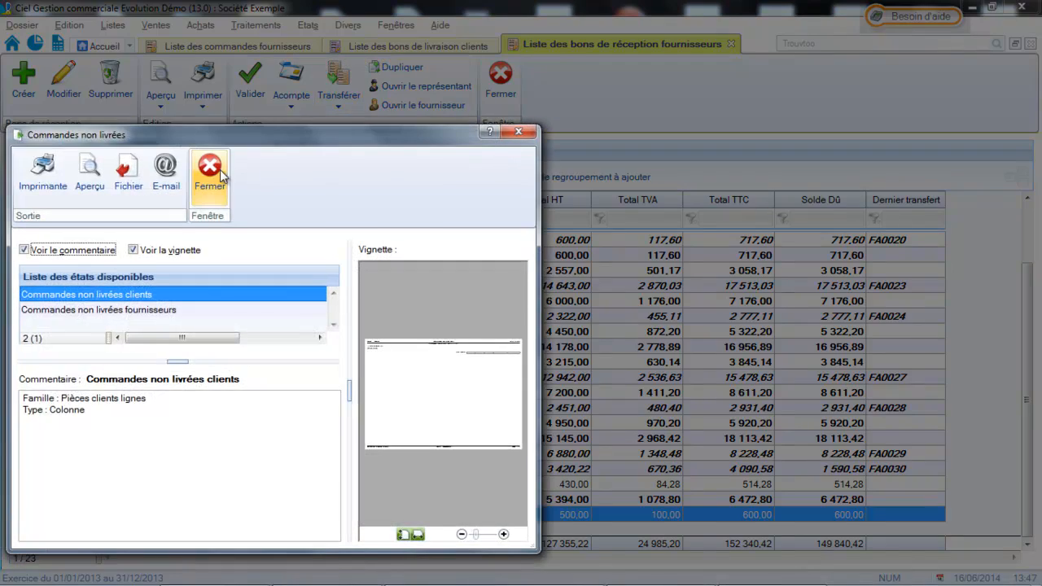
click(210, 171)
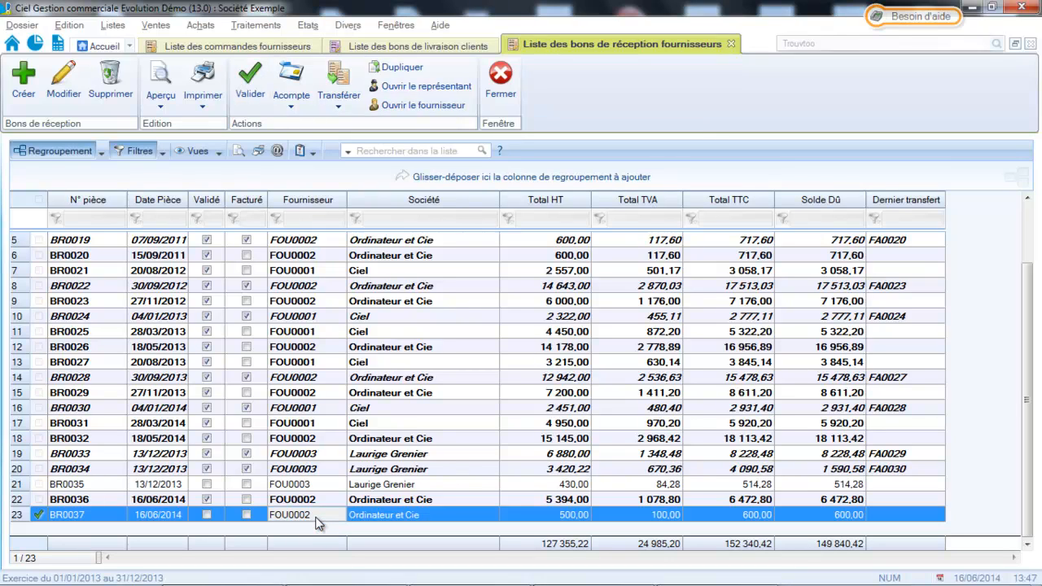
- Reopen the Ordinateur et Cie reception note for two ART0005 printers and validate it
double_click(317, 517)
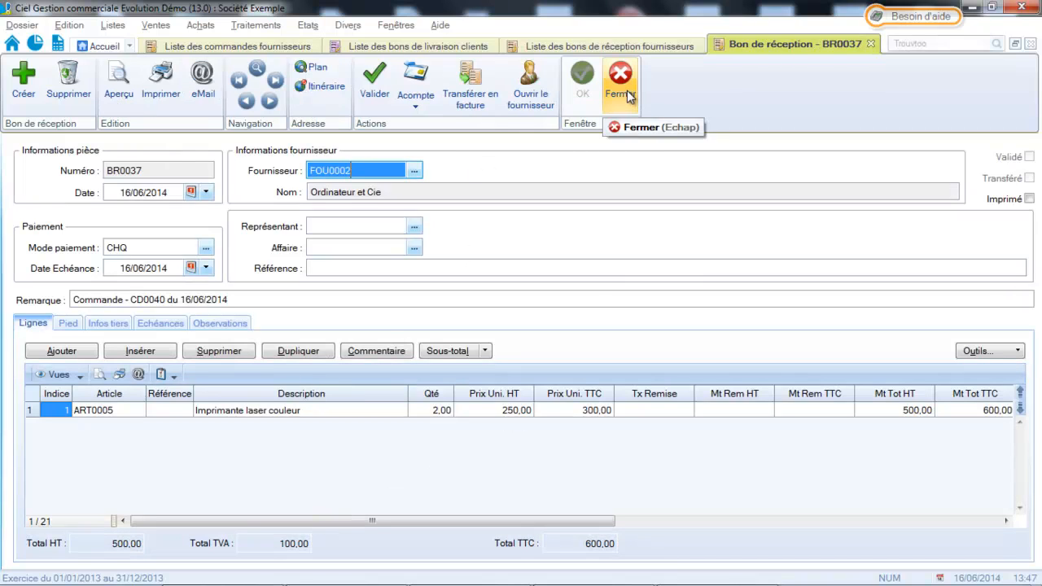
click(367, 100)
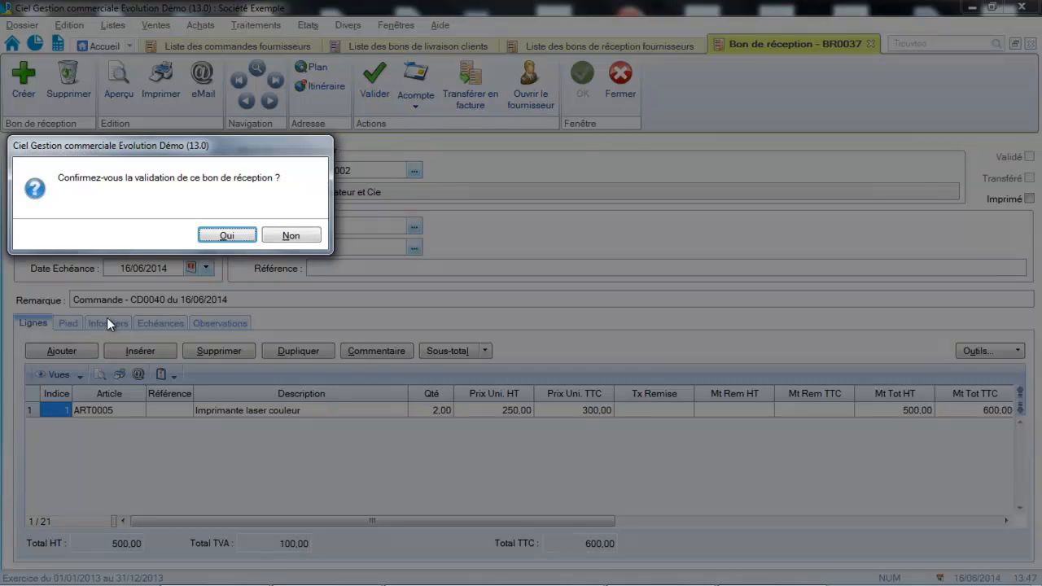
click(213, 235)
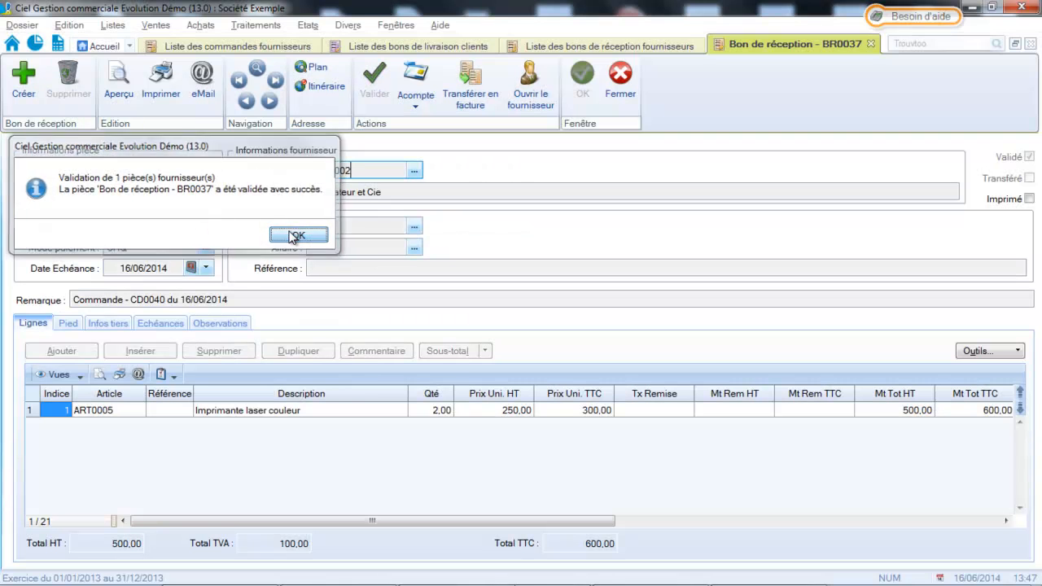
click(298, 236)
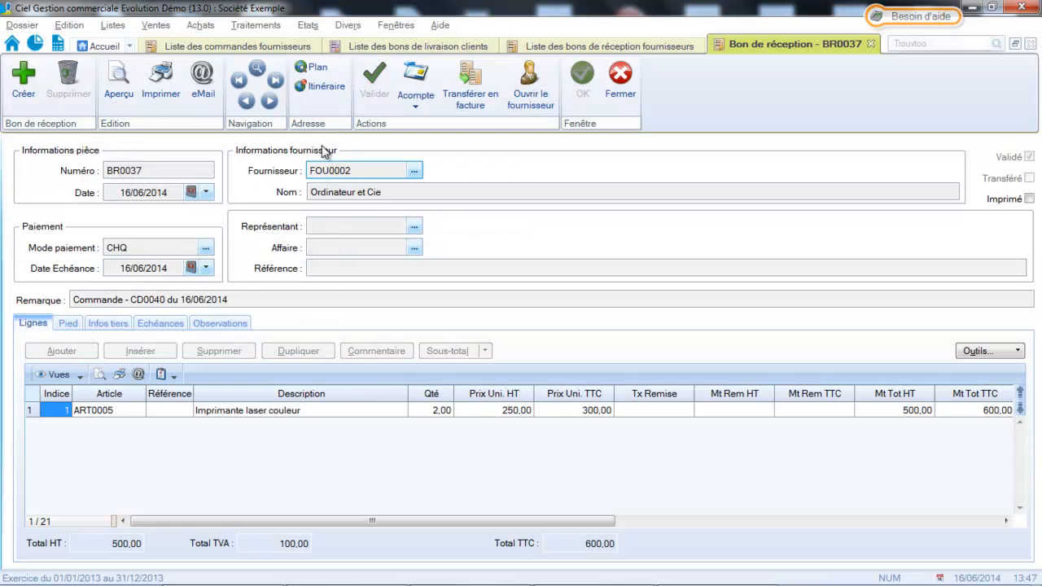
- Preview the Commandes non livrées fournisseurs report for delivery date 16/06/2014, sorted by supplier
click(324, 28)
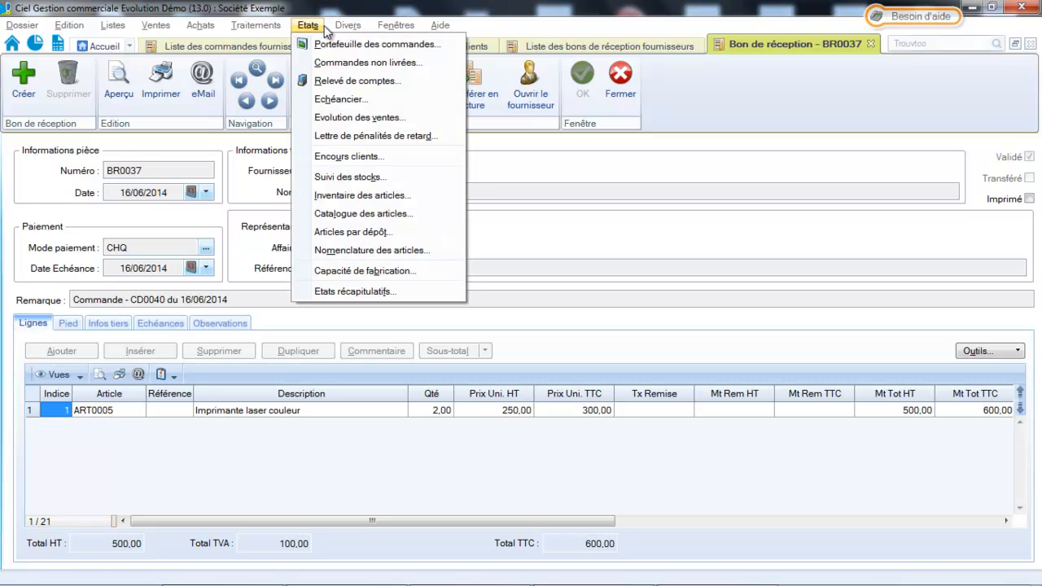
click(326, 62)
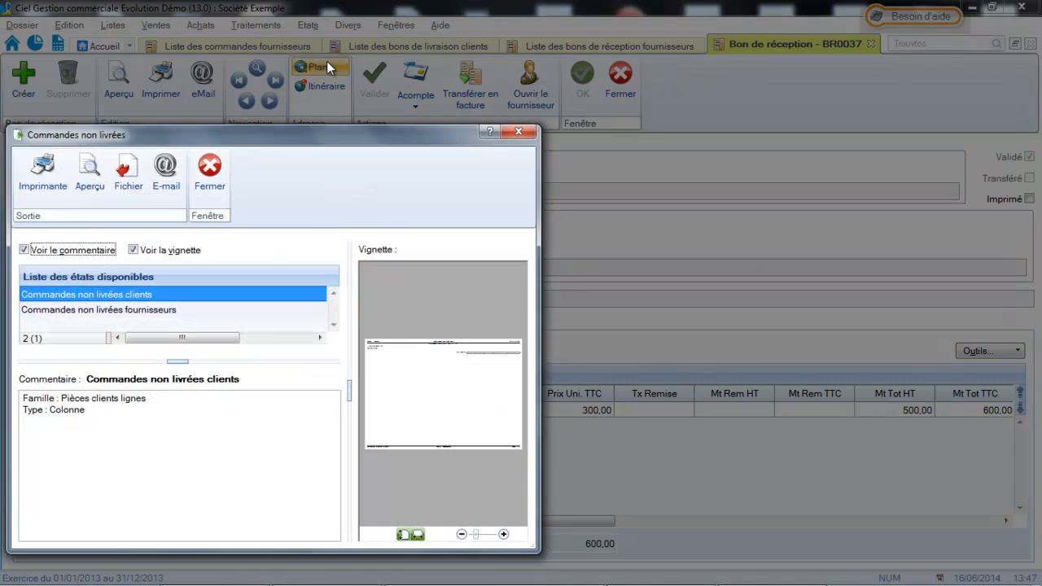
click(114, 314)
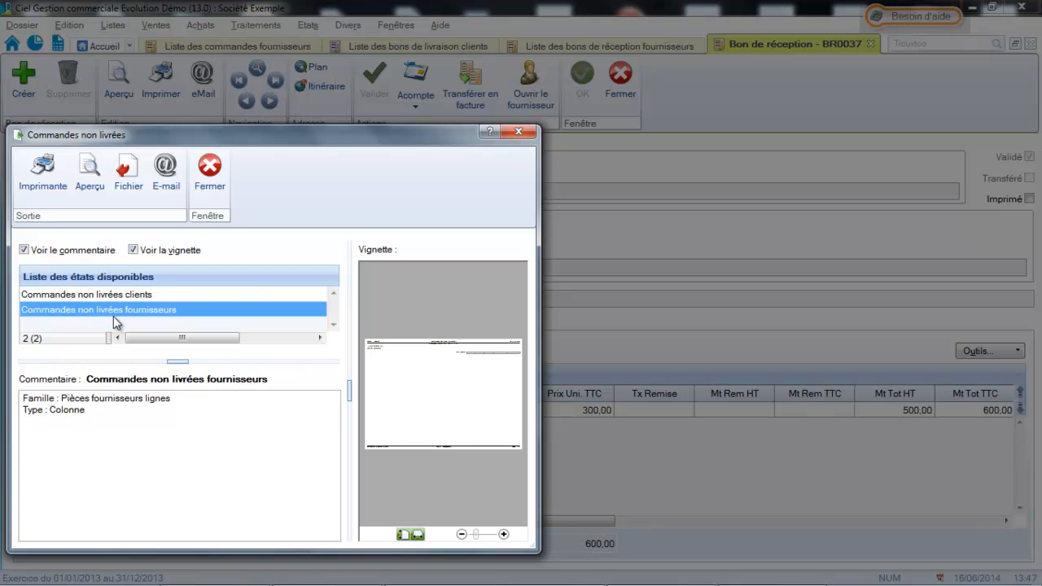
click(88, 169)
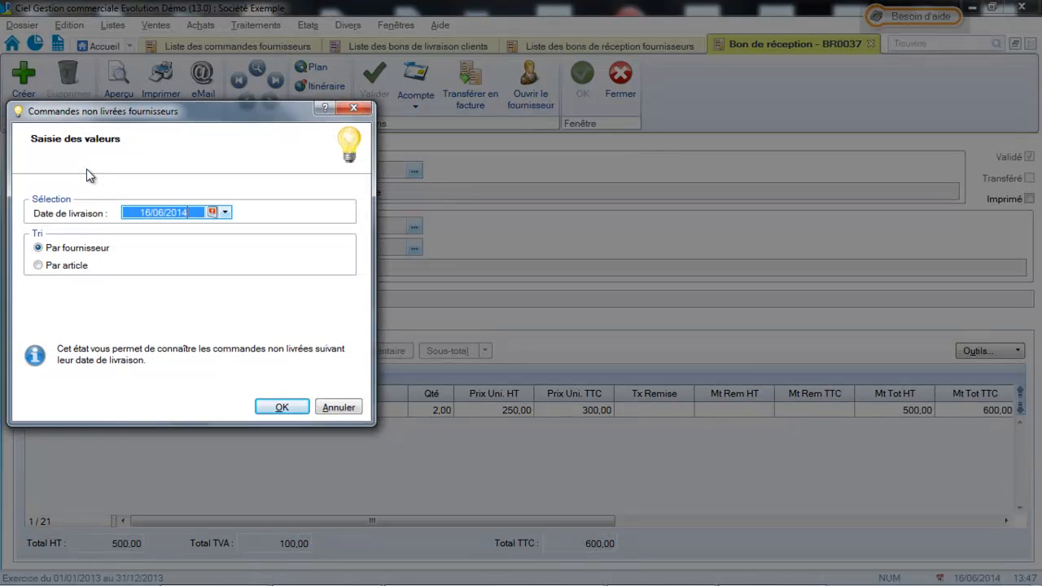
click(277, 409)
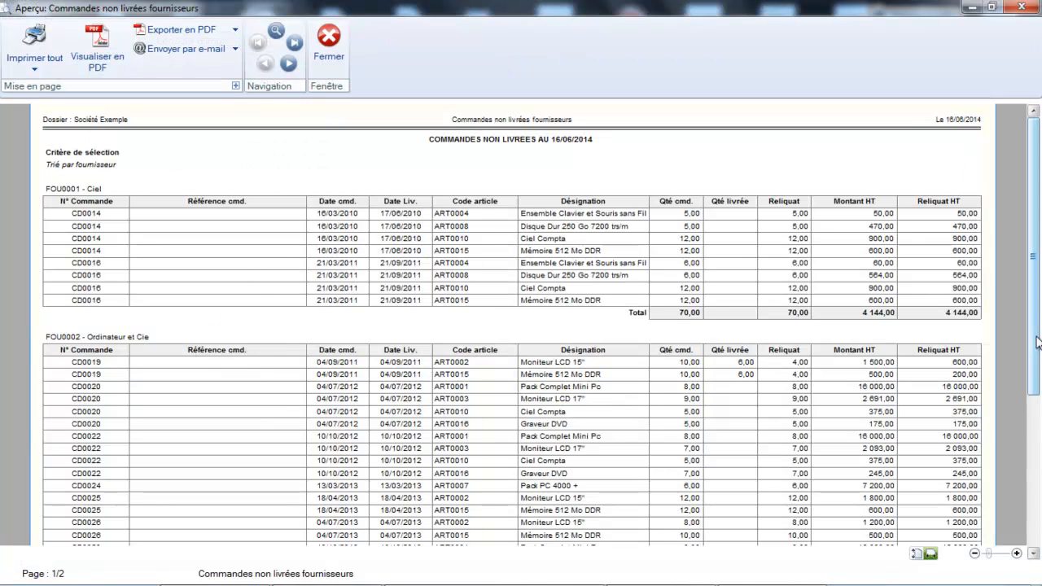
- Examine the ordered, delivered and remaining quantities for Imprimante laser couleur in the report, and close the preview and the reception note
drag(1038, 342, 1038, 437)
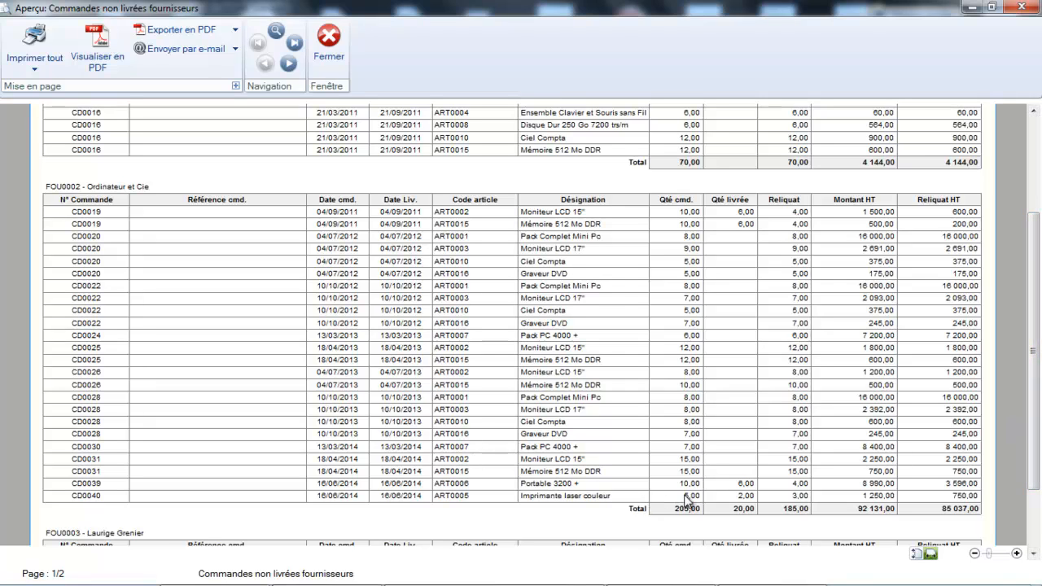
click(1016, 553)
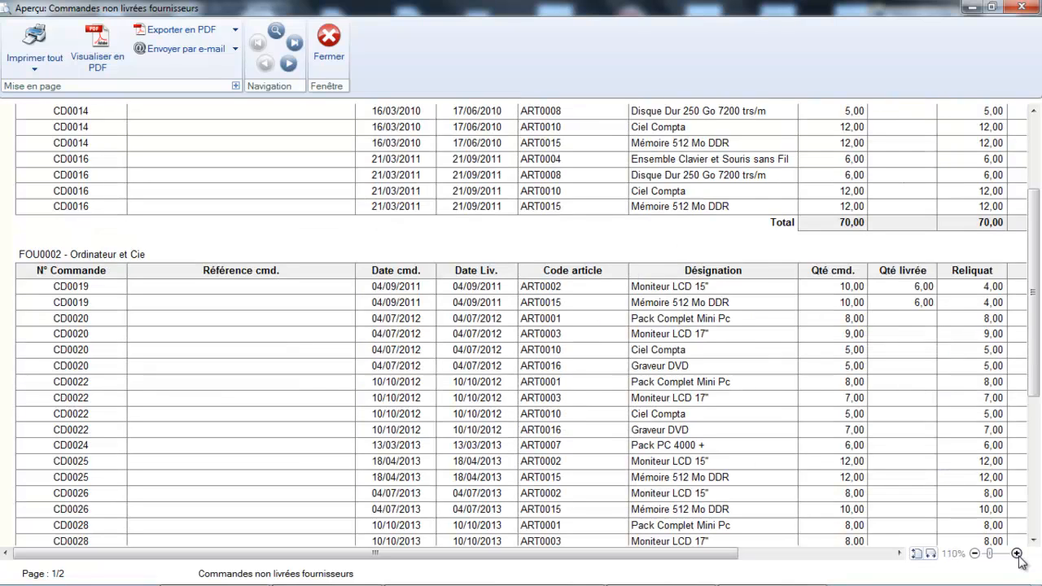
click(1033, 540)
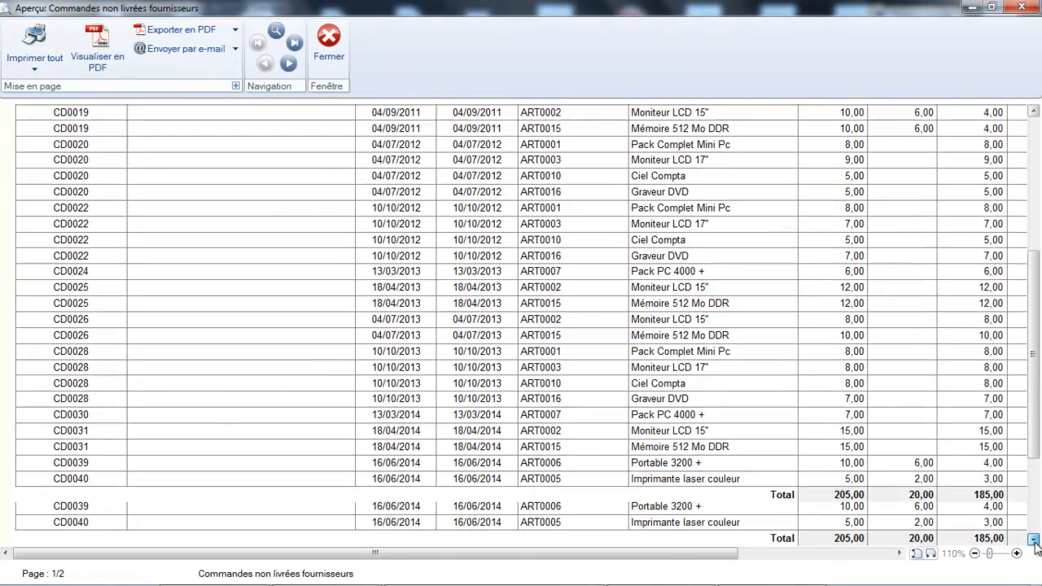
click(1033, 540)
drag(674, 553, 871, 583)
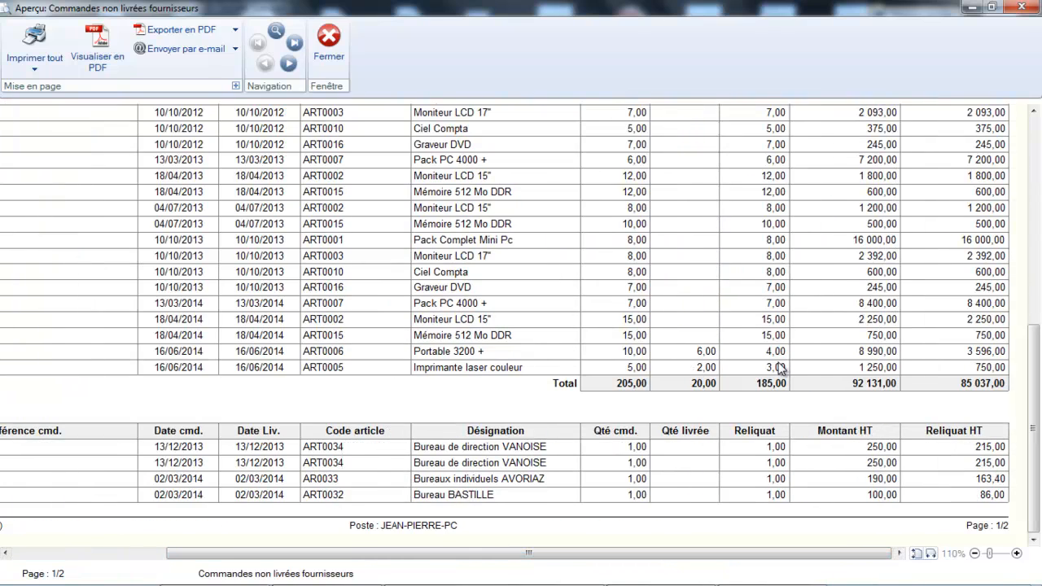
click(329, 49)
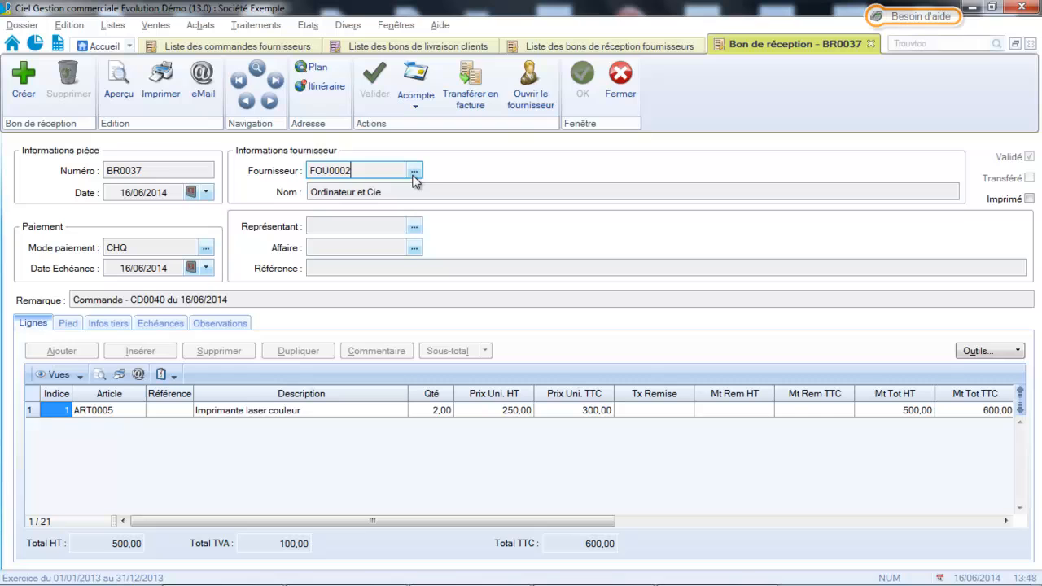
click(627, 82)
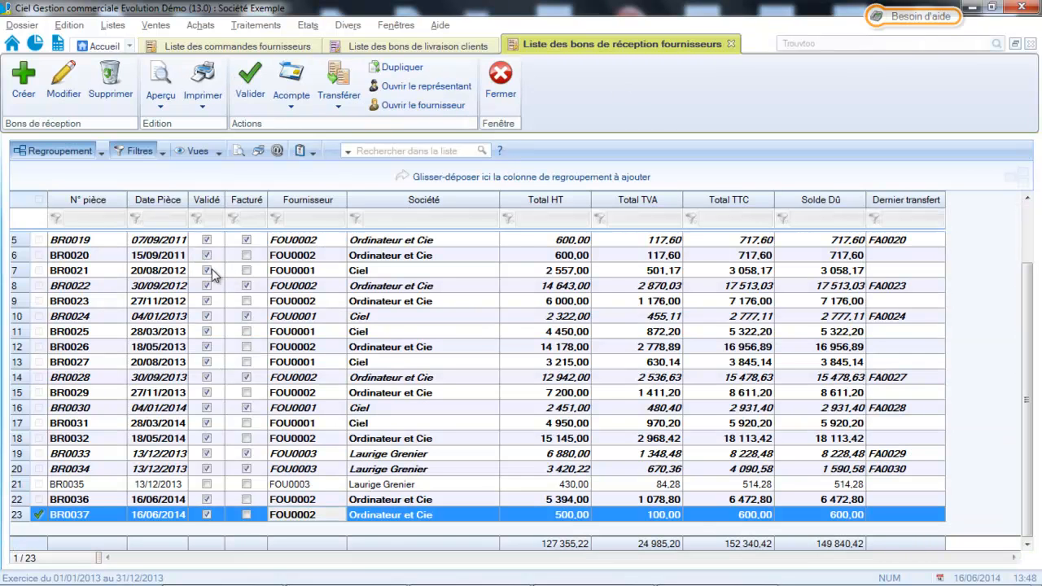
- Add the Mt Reliquat HT field to the visible columns of the supplier reception notes list through the list properties
right_click(212, 269)
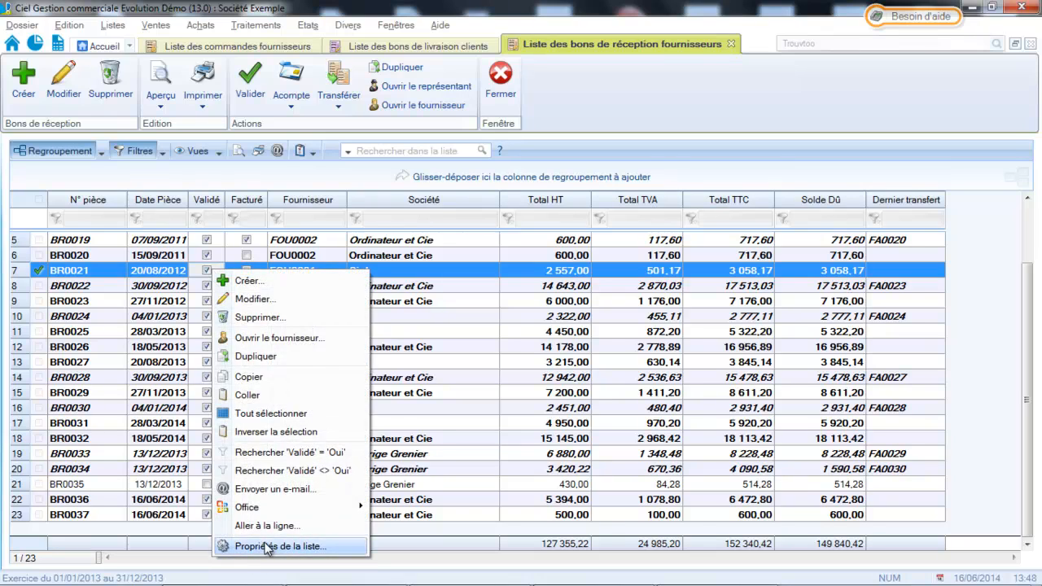
click(268, 546)
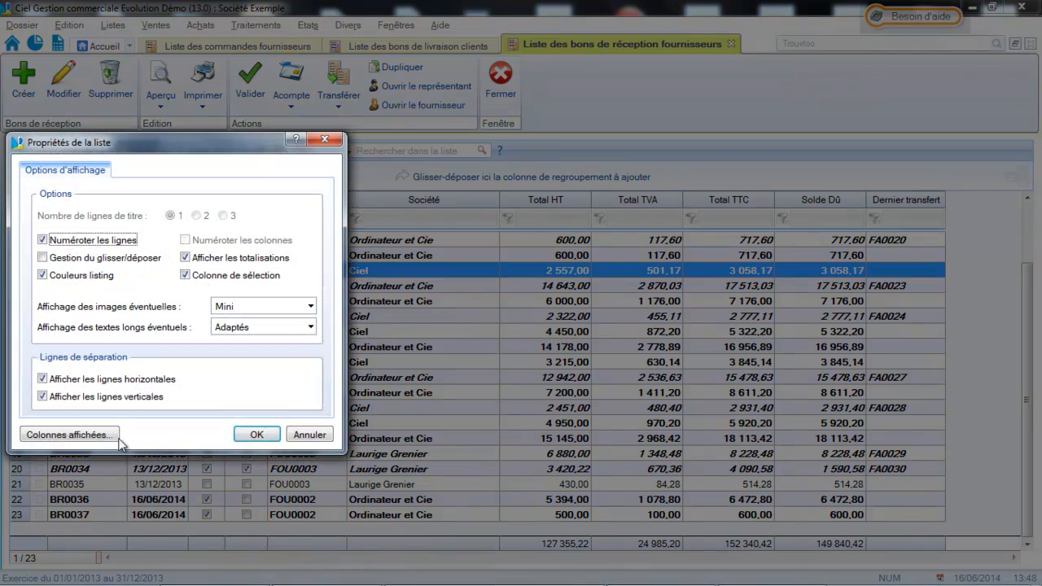
click(103, 435)
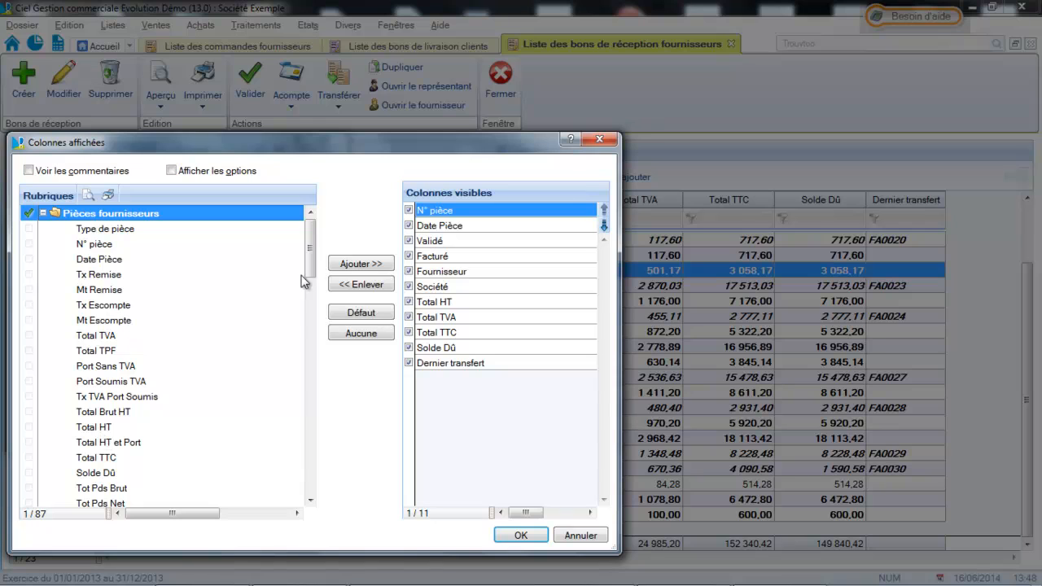
drag(312, 259, 311, 347)
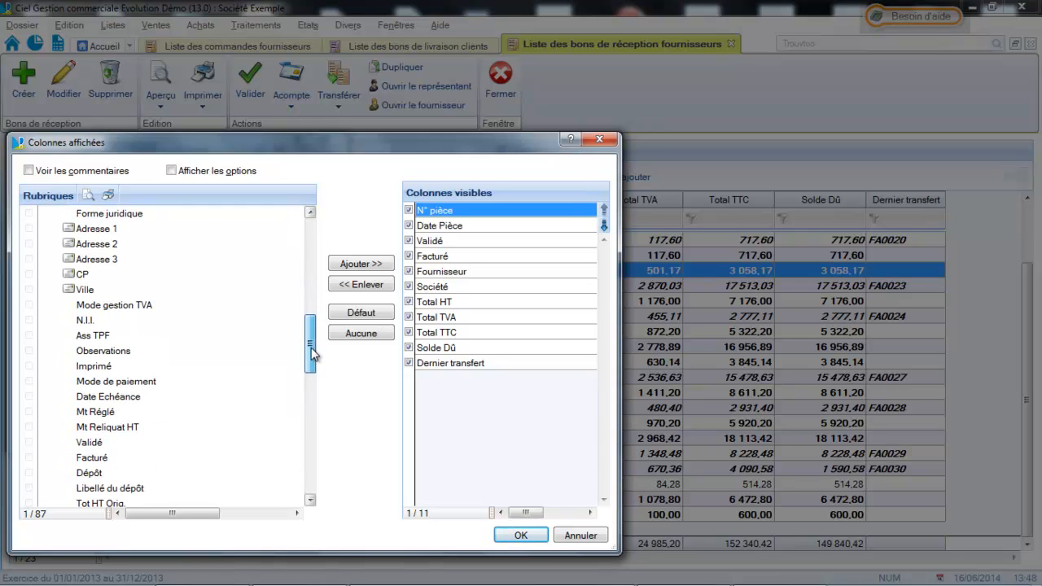
click(135, 435)
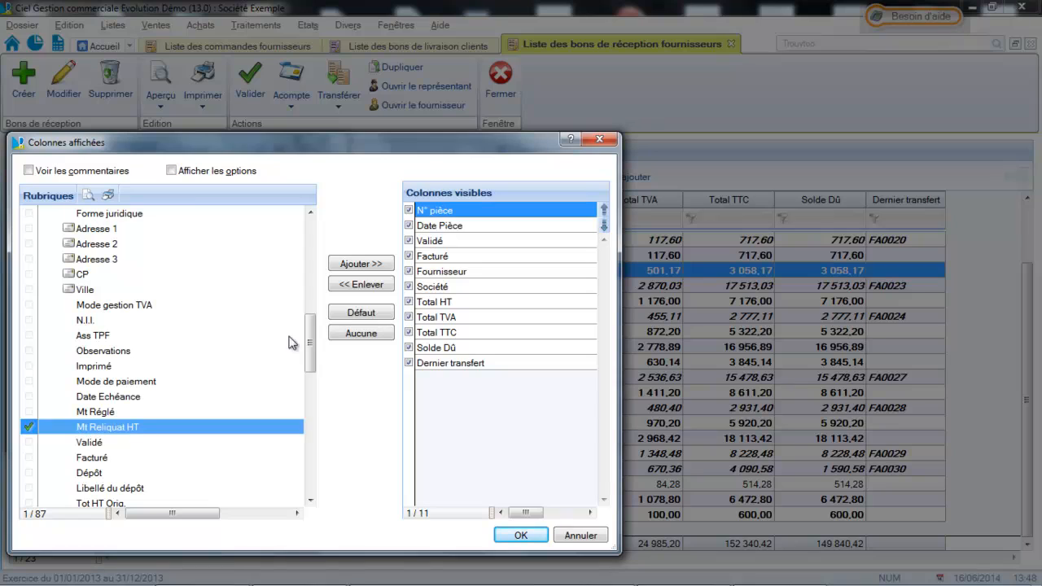
click(358, 264)
- Place the Mt Reliquat HT column directly after N° pièce, apply the list properties and select the second-to-last reception note
click(468, 379)
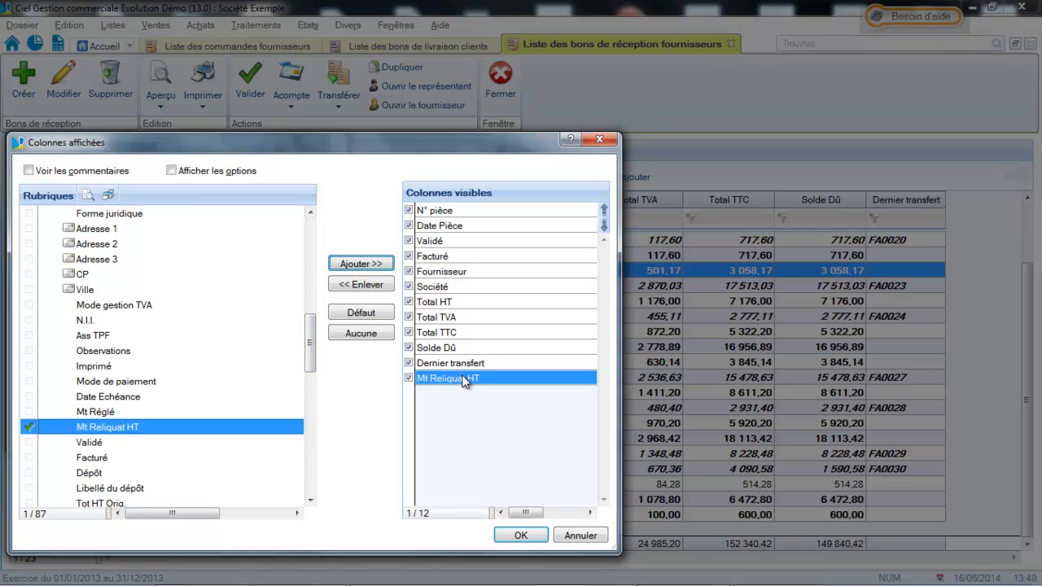
click(604, 210)
click(604, 210)
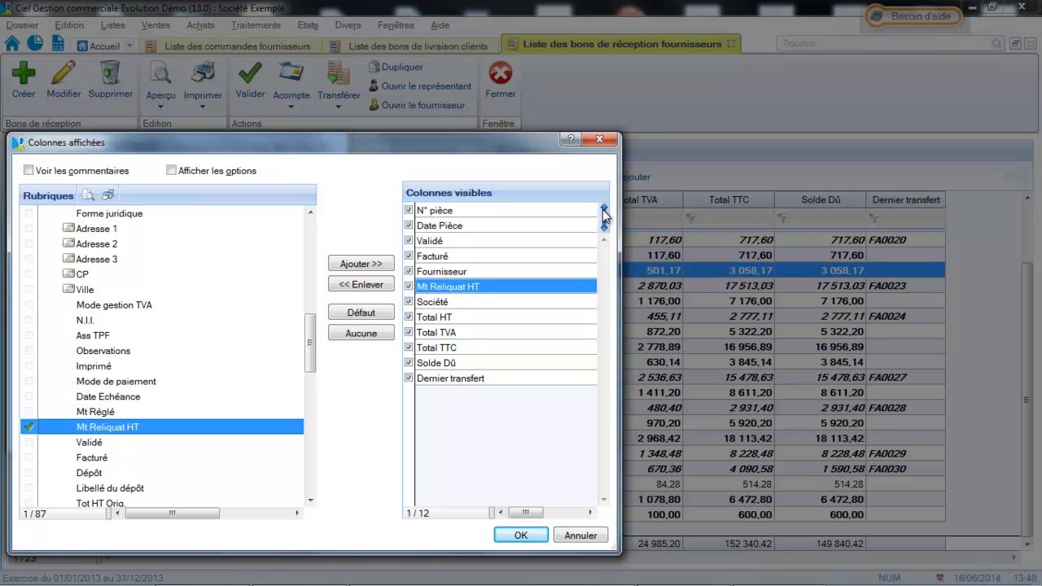
click(604, 210)
click(604, 210)
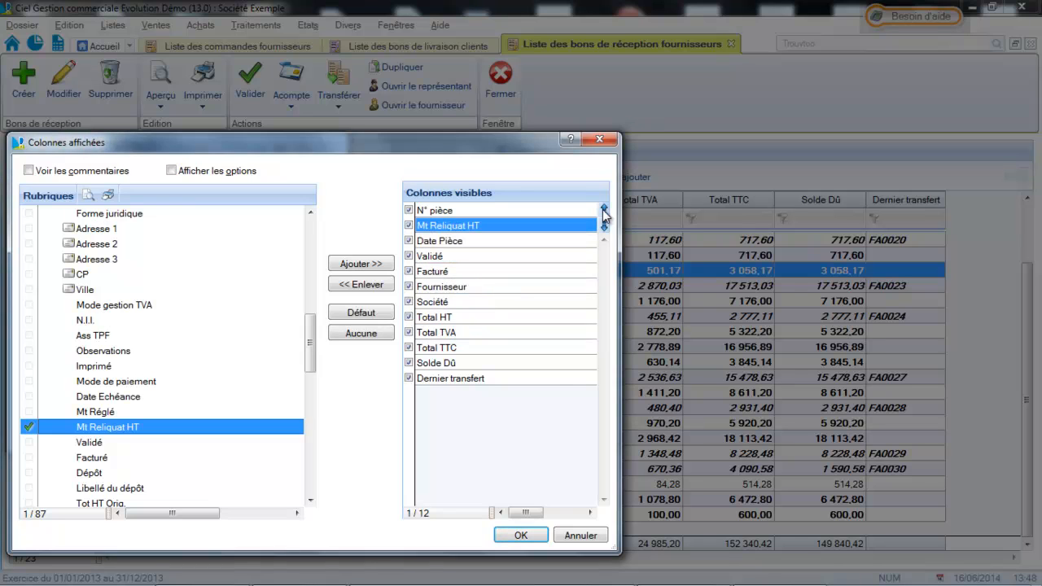
click(522, 533)
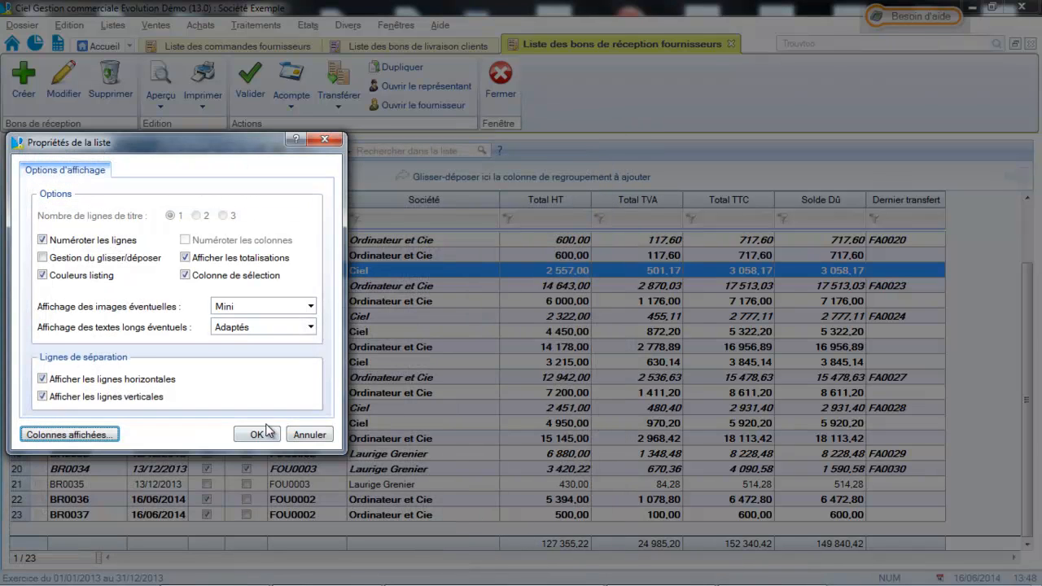
click(265, 435)
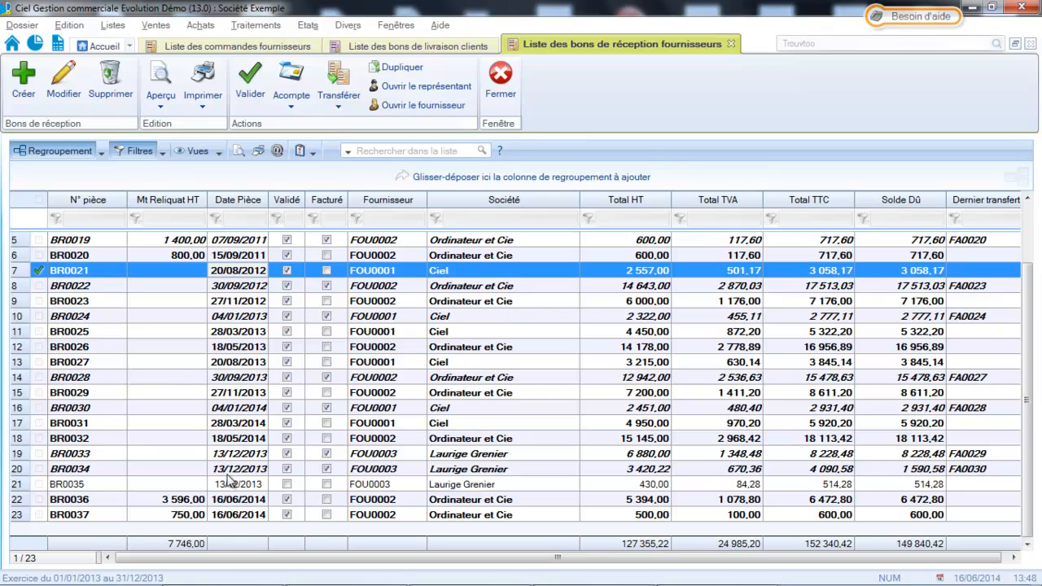
click(188, 503)
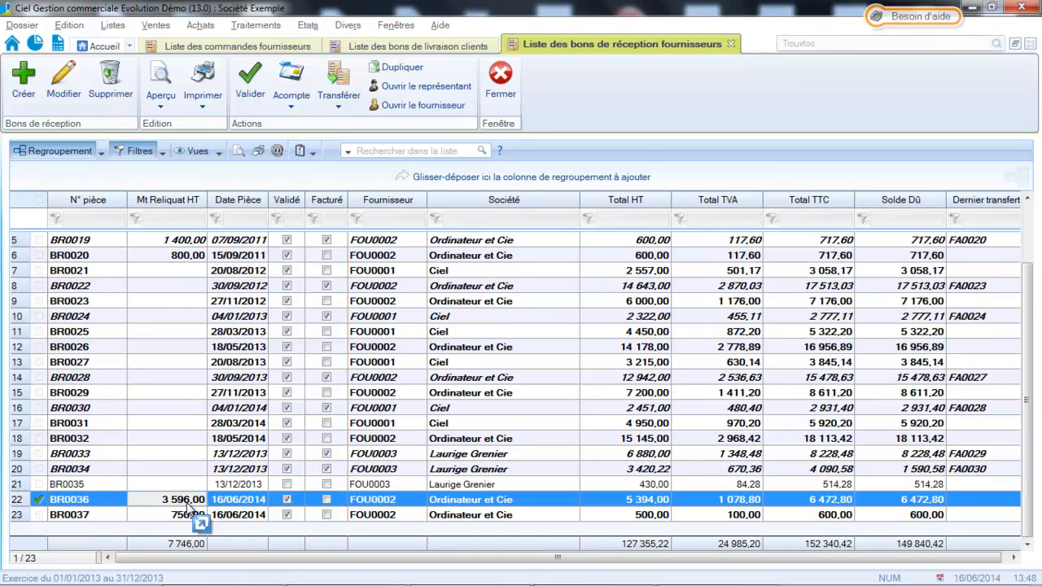